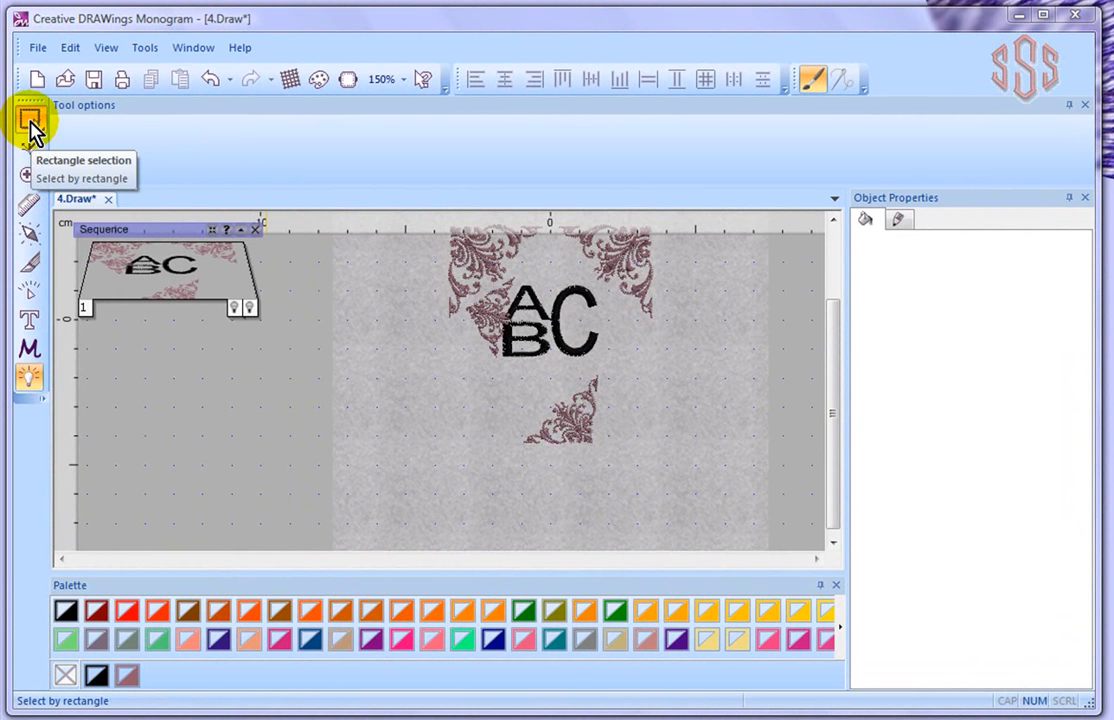
- Select the separate corner ornament below the ABC monogram with Rectangle selection
left_click(30, 122)
left_click(580, 425)
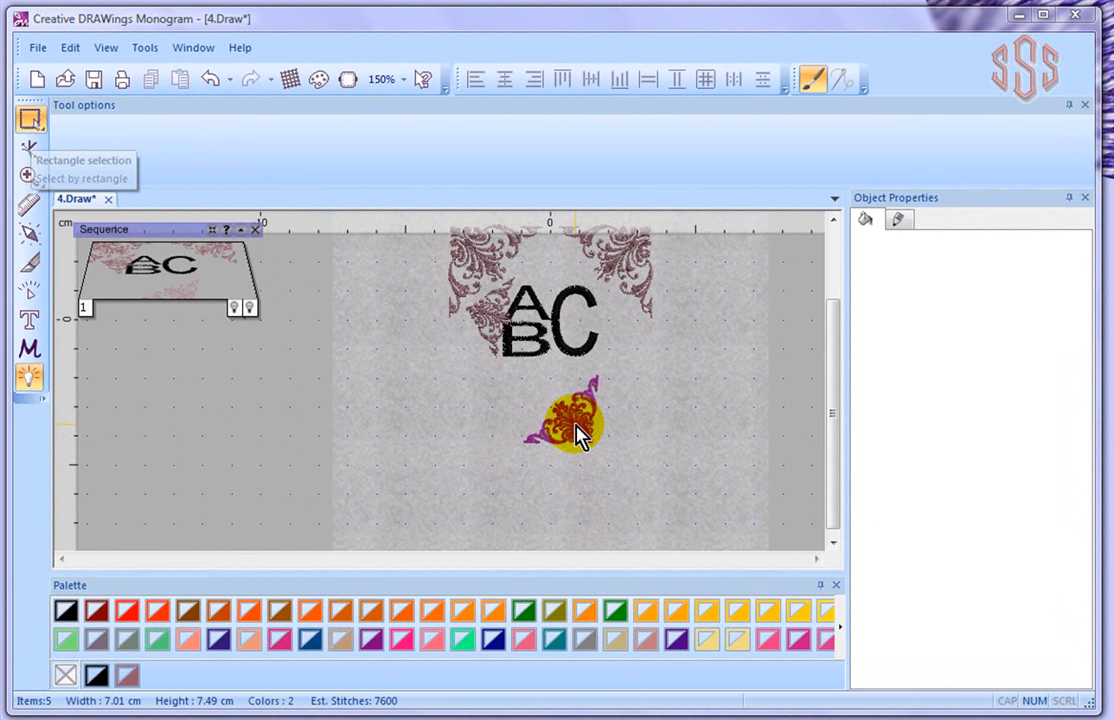
left_click(575, 435)
scroll(578, 430, "up", 1)
scroll(575, 430, "up", 4)
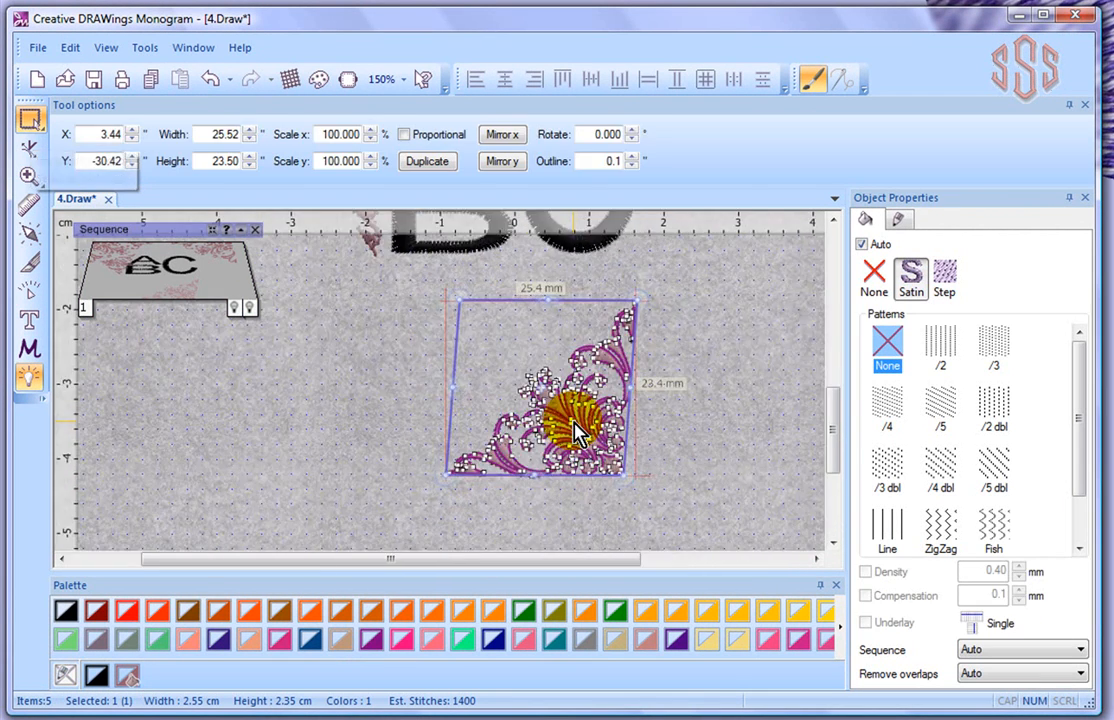
scroll(575, 430, "down", 2)
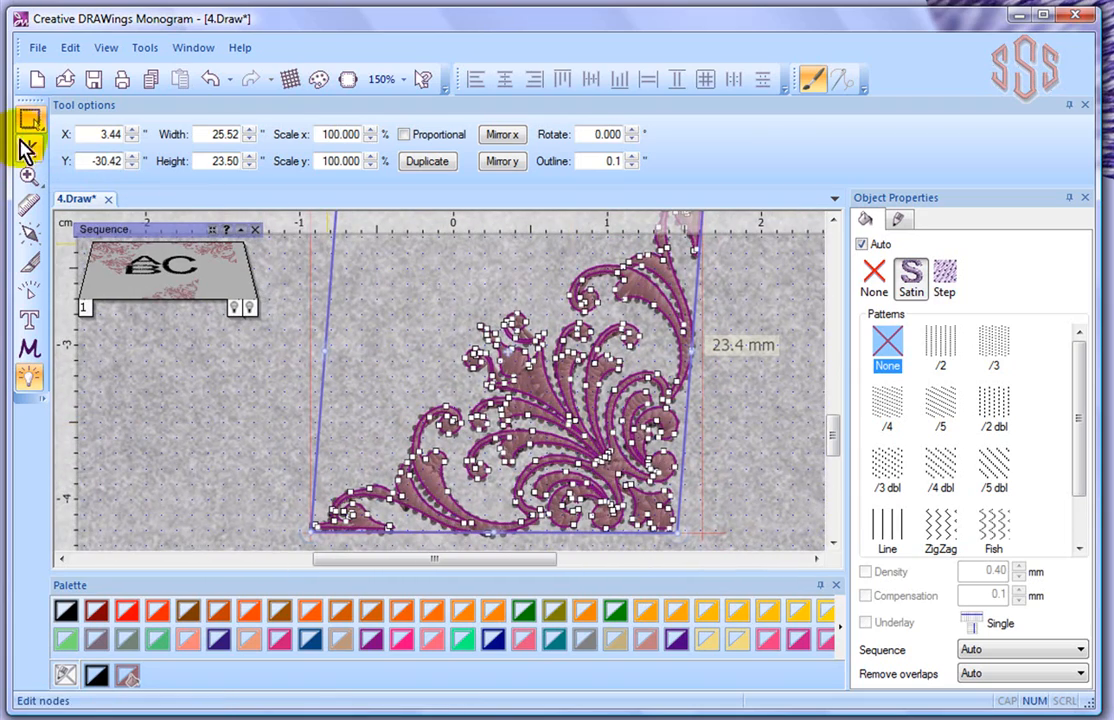
scroll(307, 328, "down", 3)
scroll(307, 329, "down", 1)
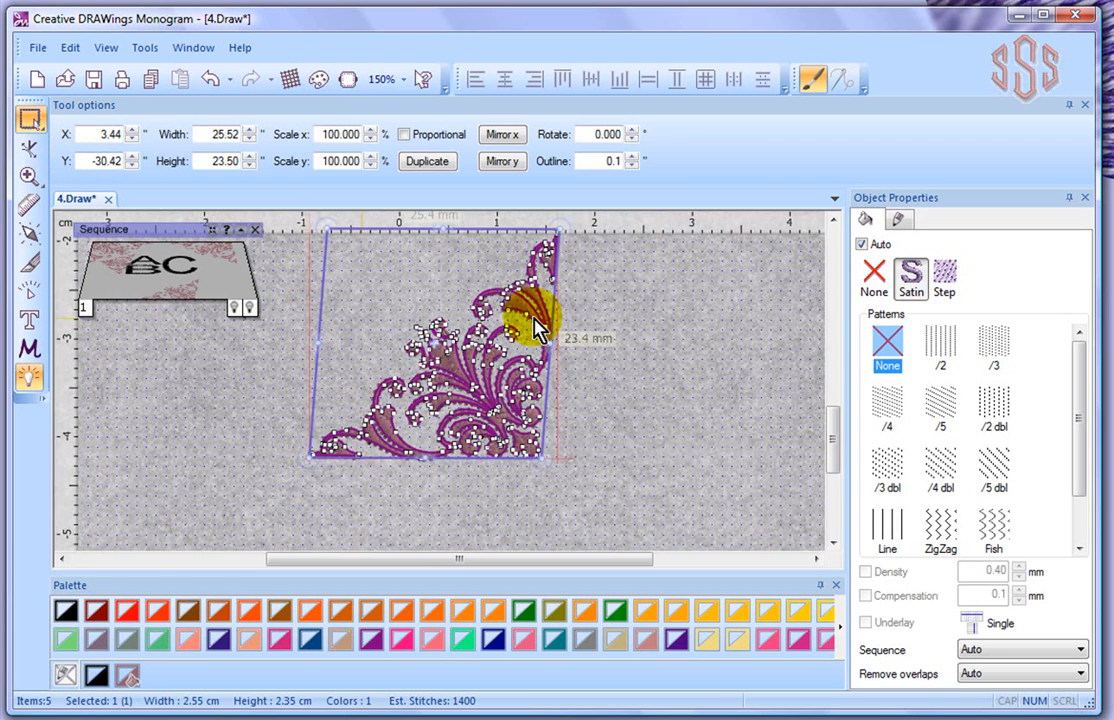
left_click(834, 219)
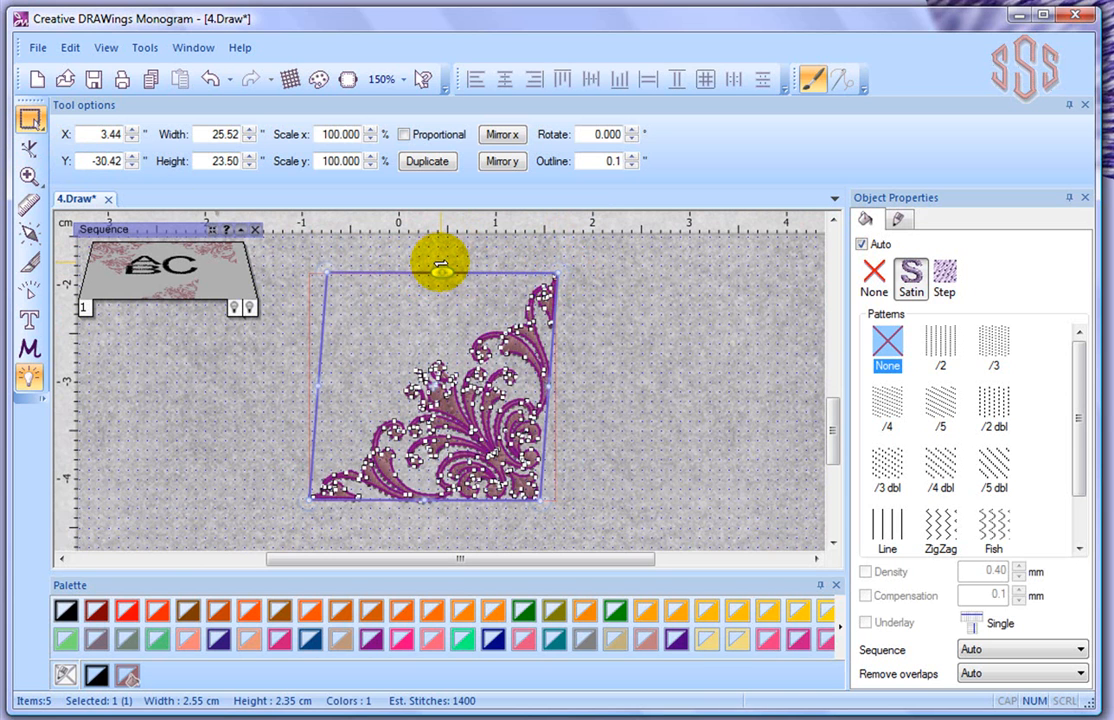
- Edit the ornament's nodes, moving the outer node of the large inner scroll outward and reshaping its curve with the direction handles
left_click(31, 152)
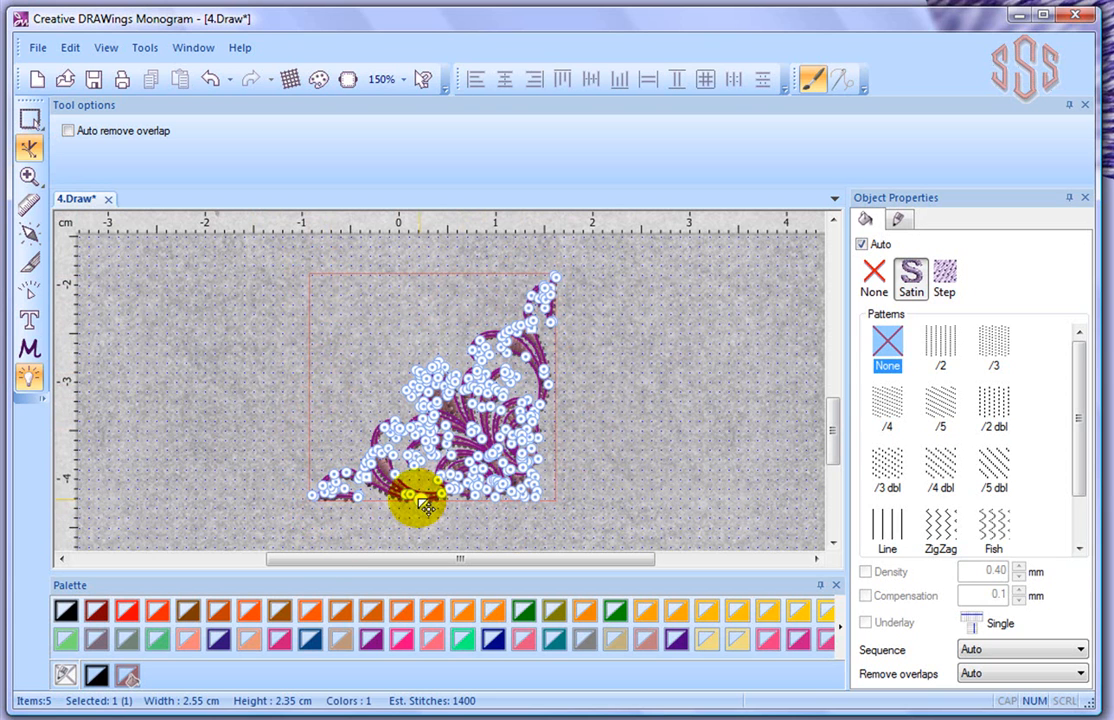
scroll(505, 476, "up", 2)
scroll(455, 460, "up", 3)
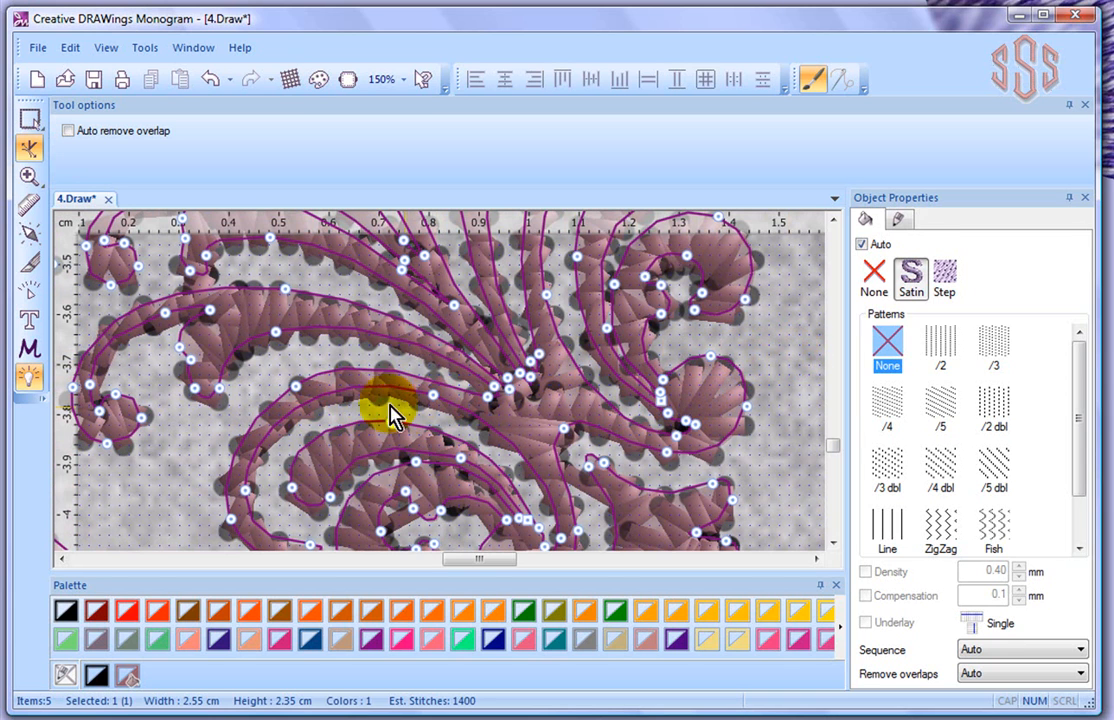
left_click(296, 387)
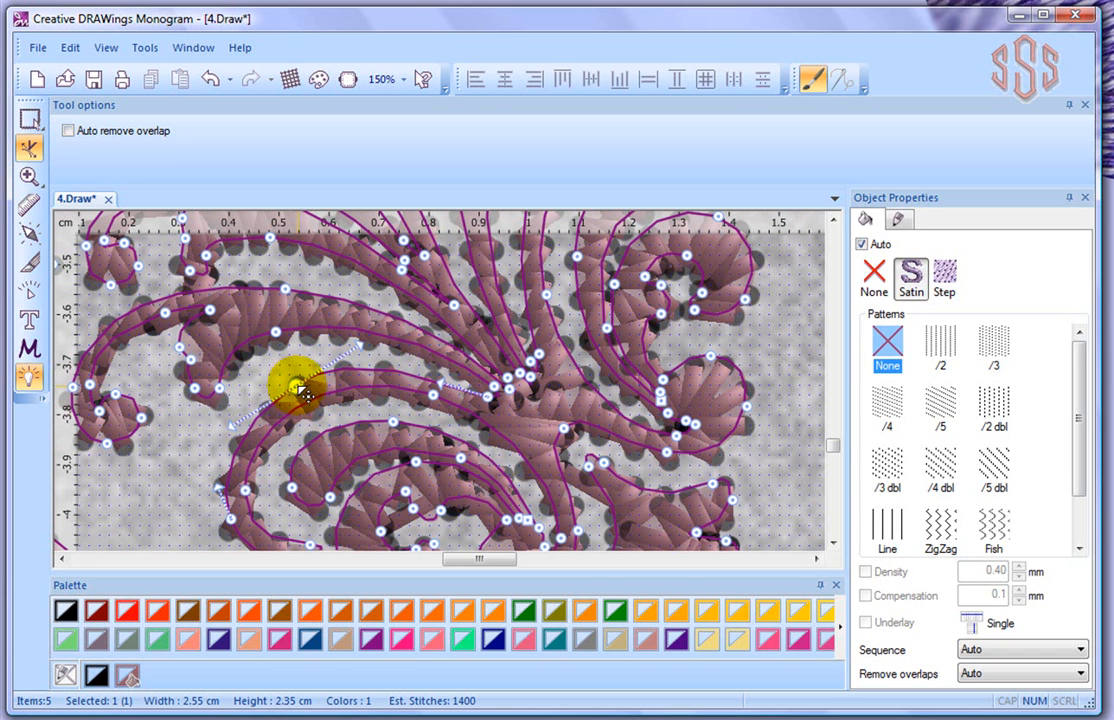
mouse_move(303, 393)
left_mouse_down()
mouse_move(291, 378)
mouse_move(263, 383)
mouse_move(249, 407)
mouse_move(284, 381)
left_mouse_up()
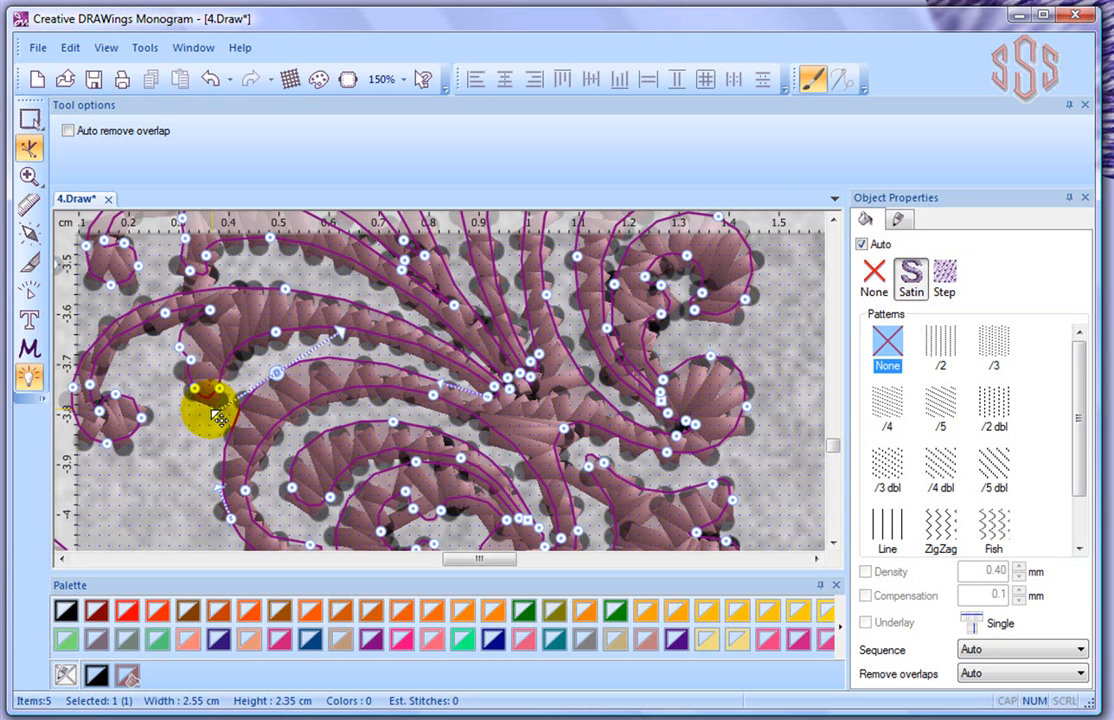
left_click_drag(218, 418, 183, 437)
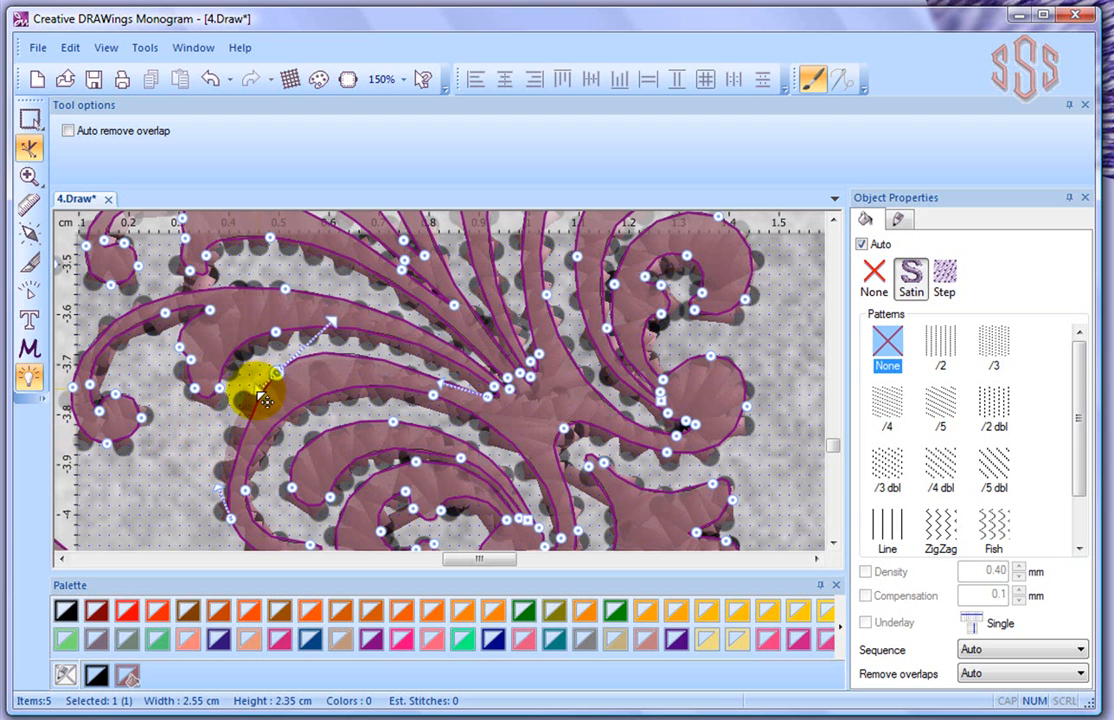
left_click_drag(220, 442, 194, 423)
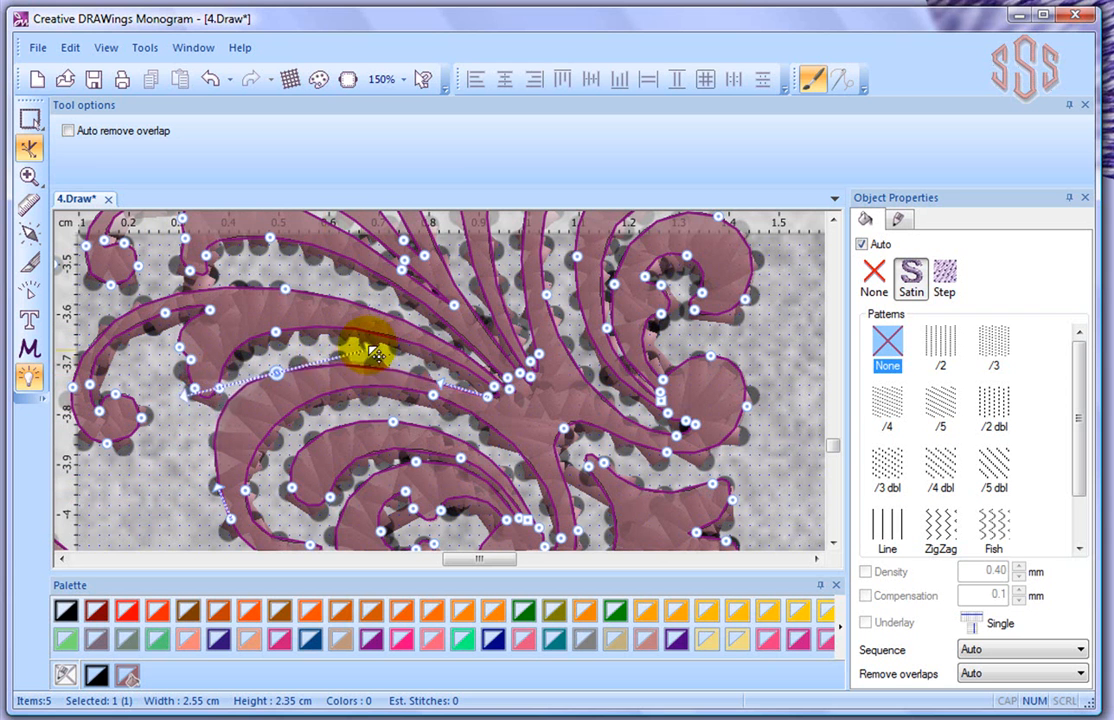
mouse_move(375, 343)
left_mouse_down()
mouse_move(244, 390)
mouse_move(255, 400)
left_mouse_up()
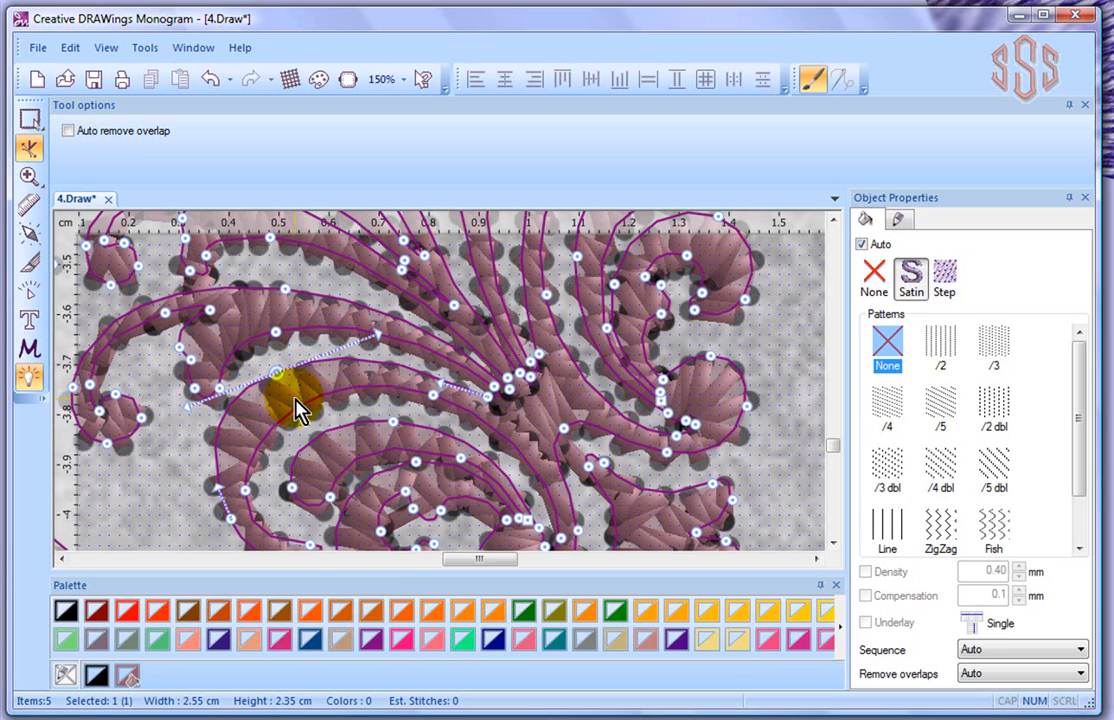
- Move the inner-edge node of the neighbouring upper scroll slightly along its stem and flatten its curve with the handle
scroll(297, 410, "down", 5)
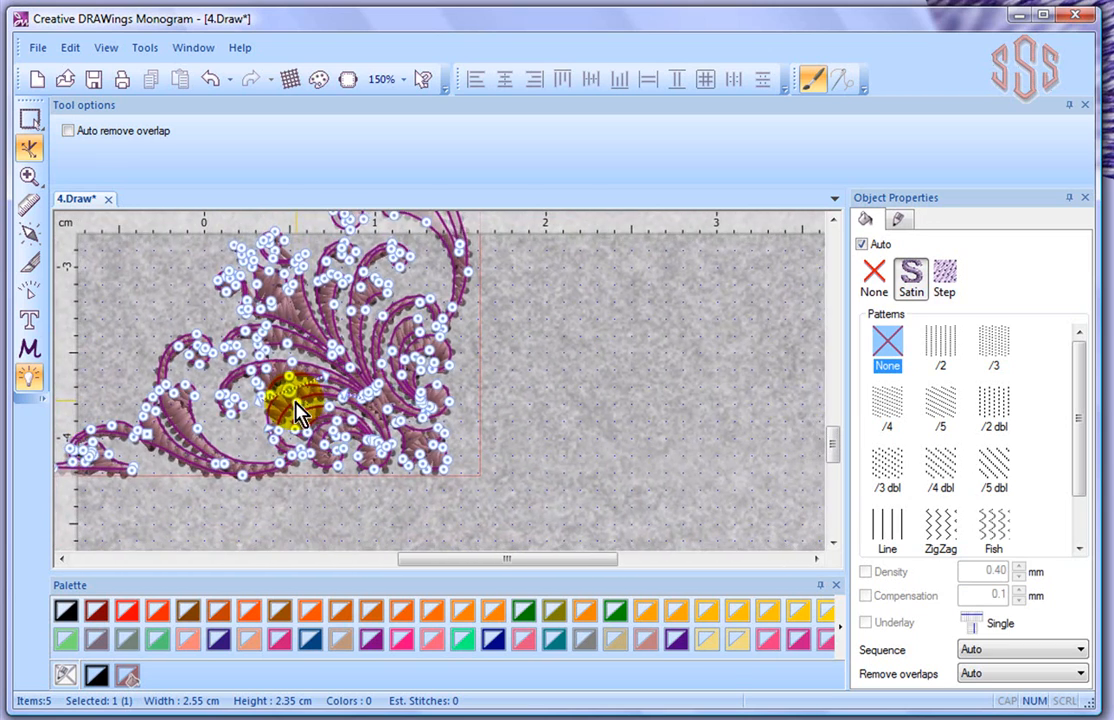
scroll(300, 410, "up", 4)
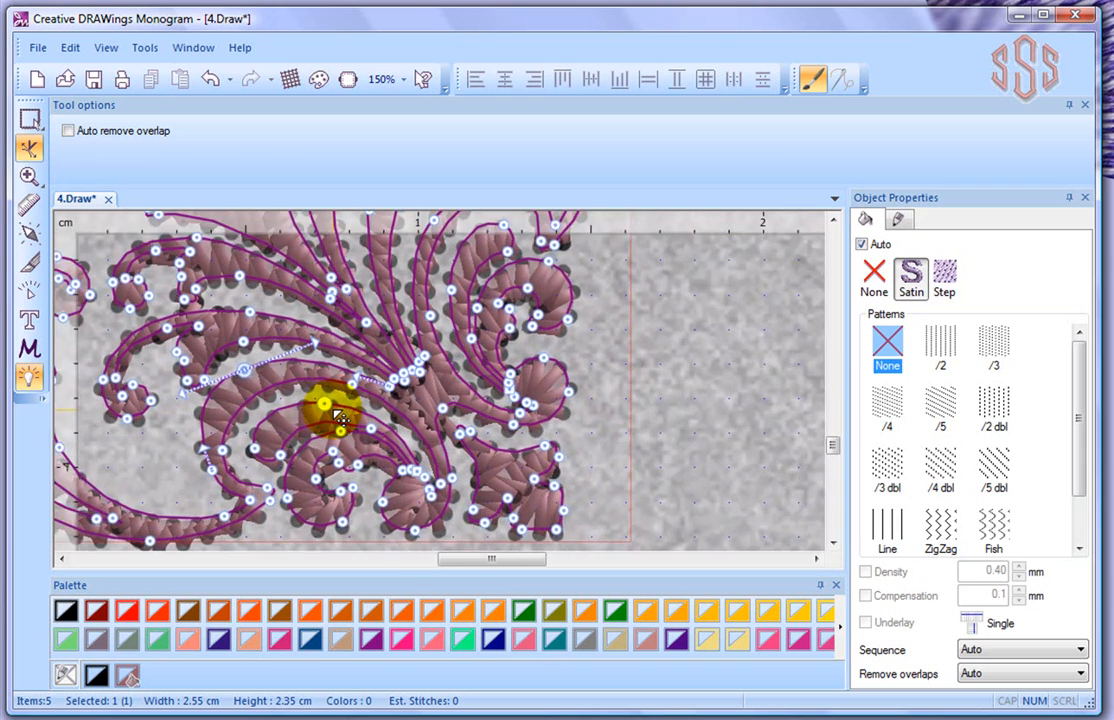
scroll(340, 418, "up", 2)
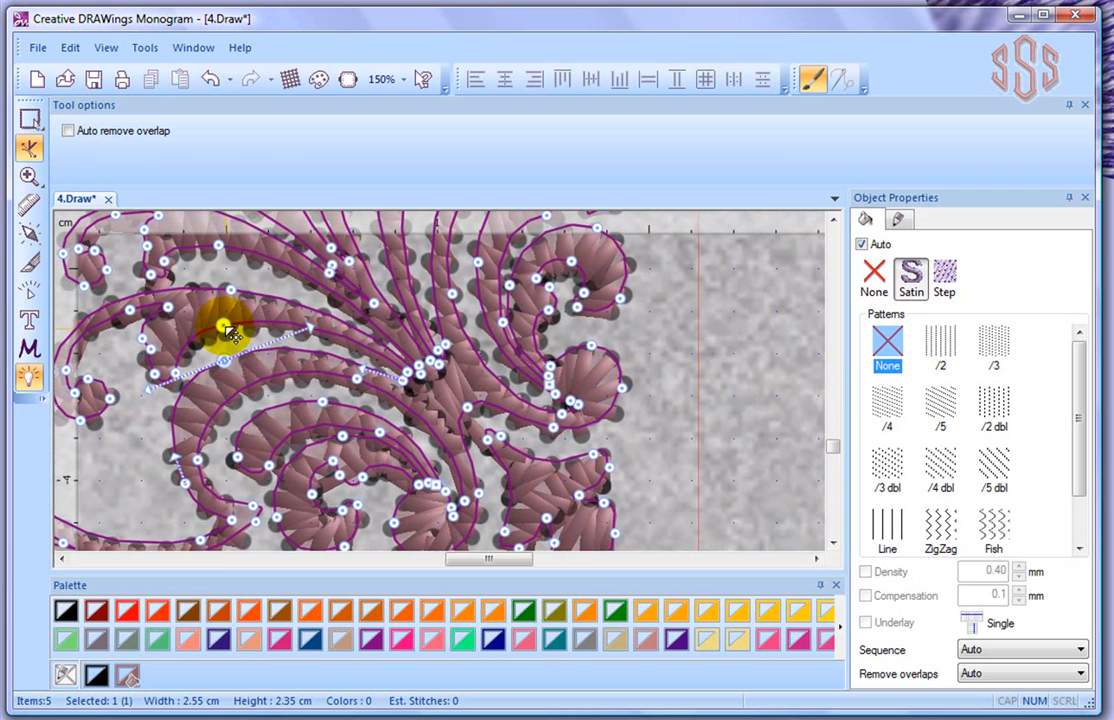
left_click(224, 326)
left_click_drag(226, 328, 181, 326)
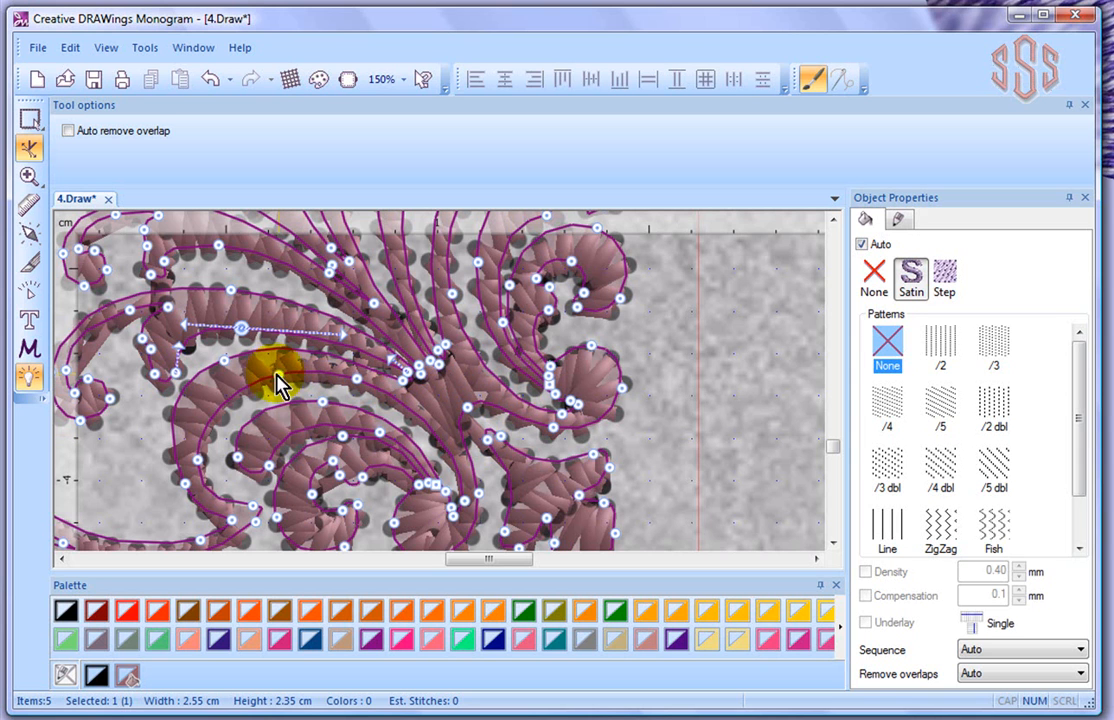
- Convert the large inner scroll's outer node segment to a line and move that node closer to the scroll above
left_click(228, 366)
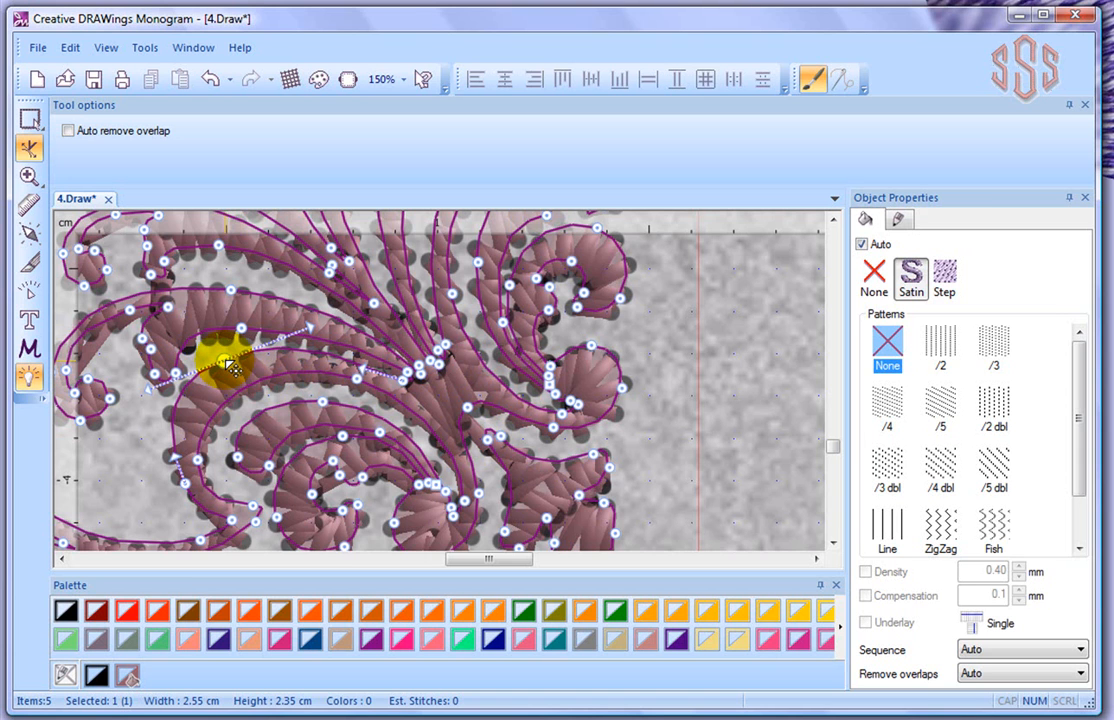
right_click(229, 367)
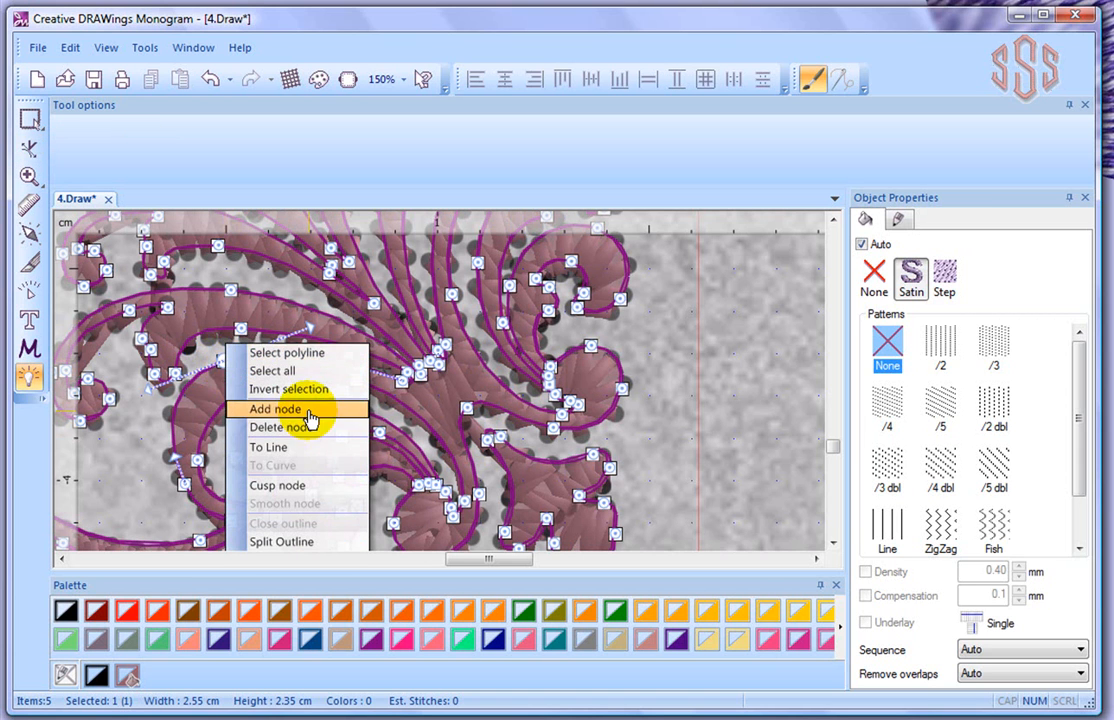
left_click(268, 450)
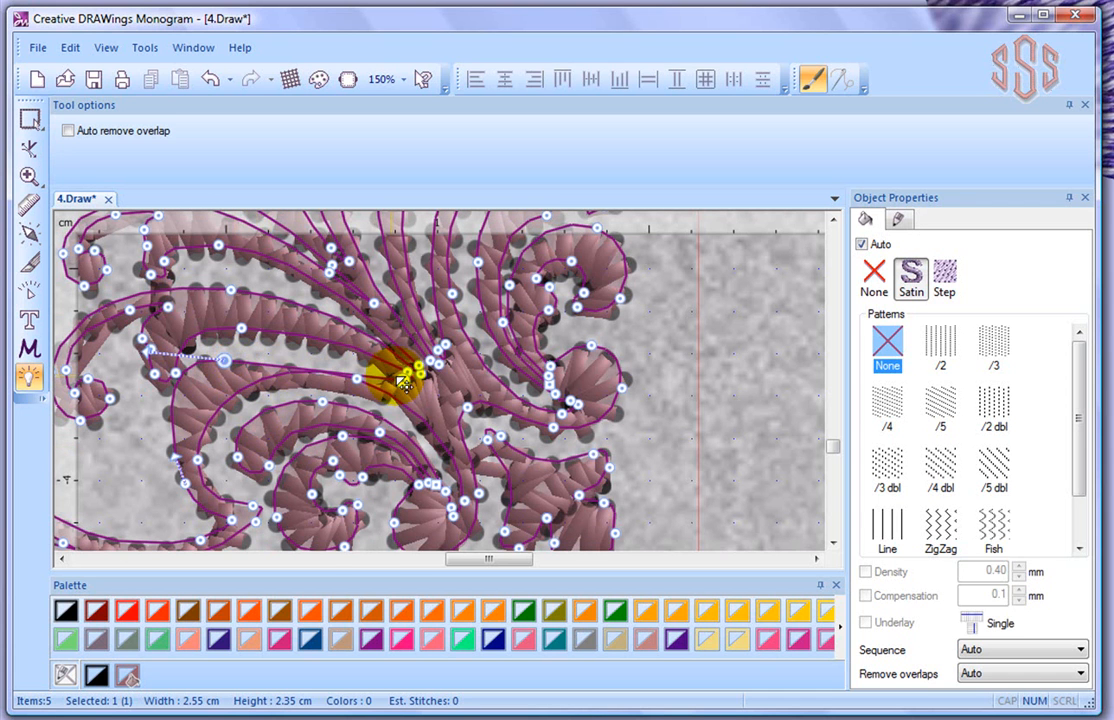
left_click_drag(227, 362, 236, 349)
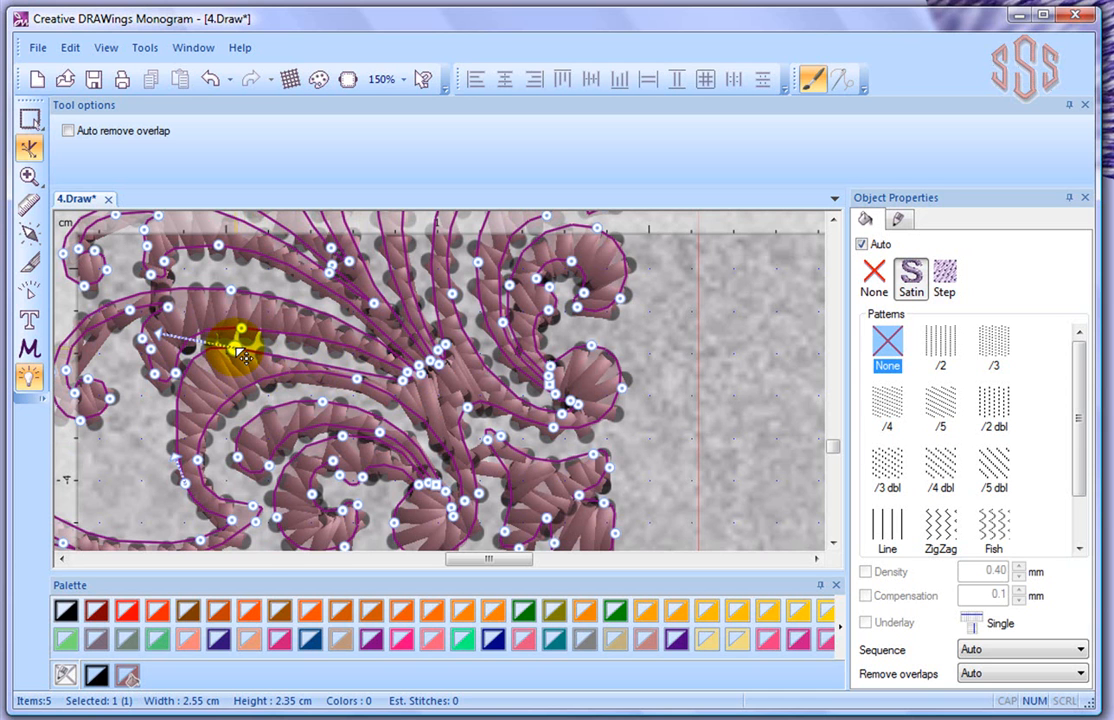
- Add a node on the large inner scroll's outer edge and shift it with its neighbour slightly outward
right_click(241, 353)
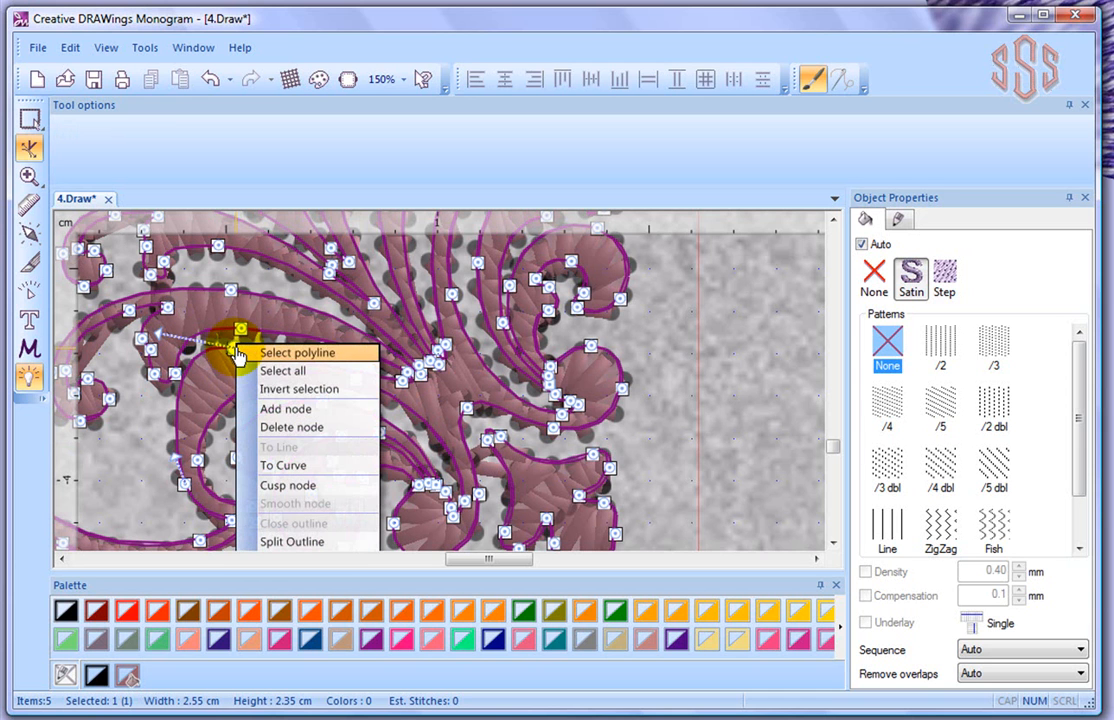
left_click(295, 411)
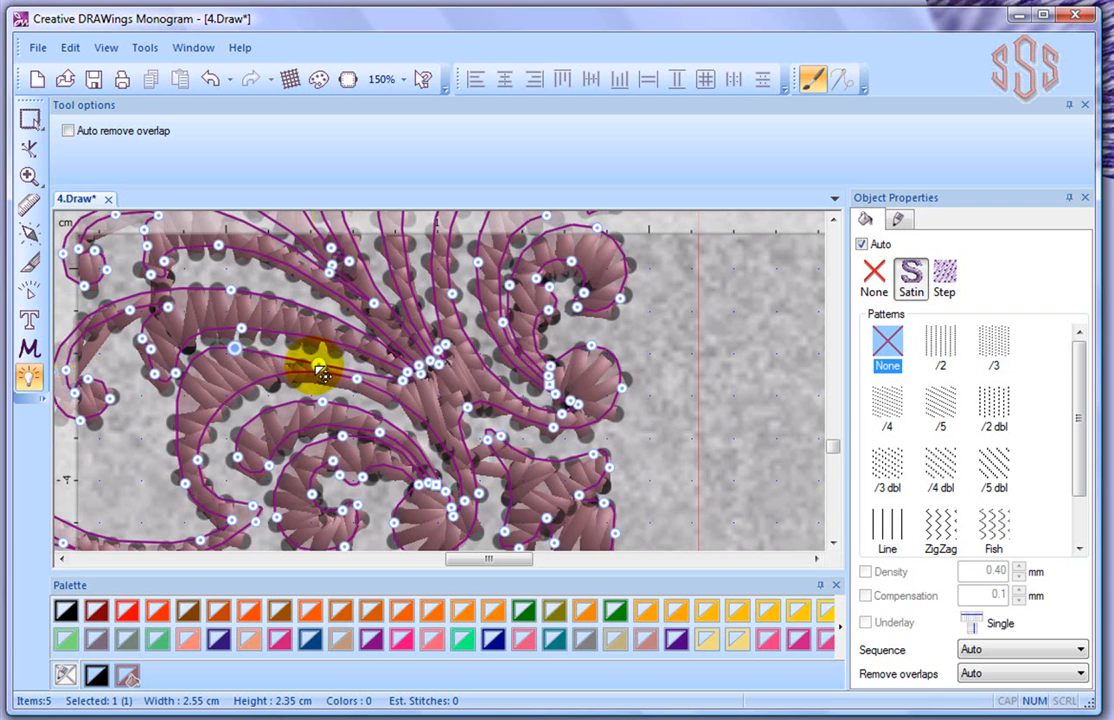
left_click_drag(320, 358, 307, 356)
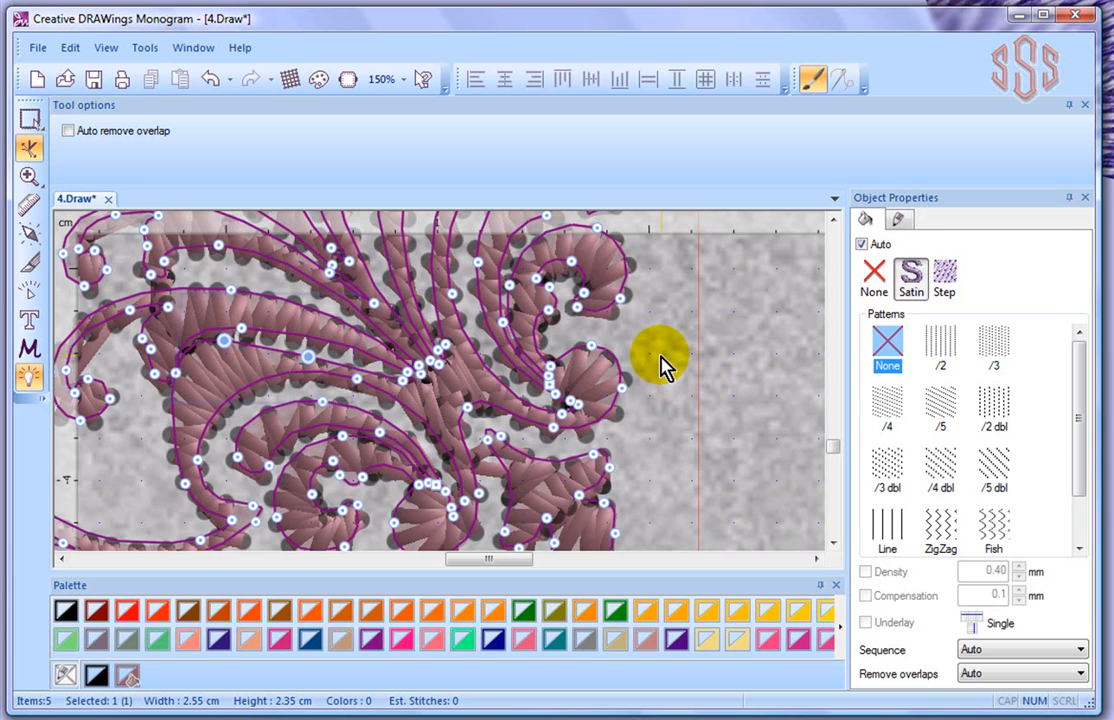
- Leave node editing with Rectangle selection and deselect the corner ornament
scroll(660, 367, "down", 5)
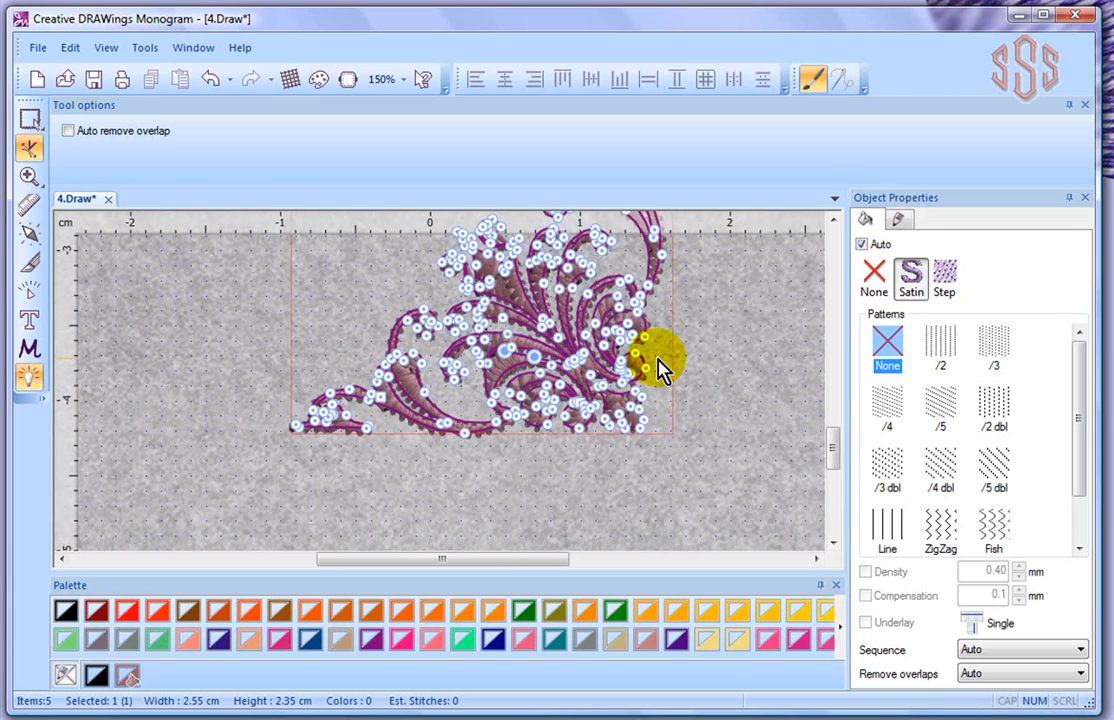
left_click(834, 219)
left_click(834, 219)
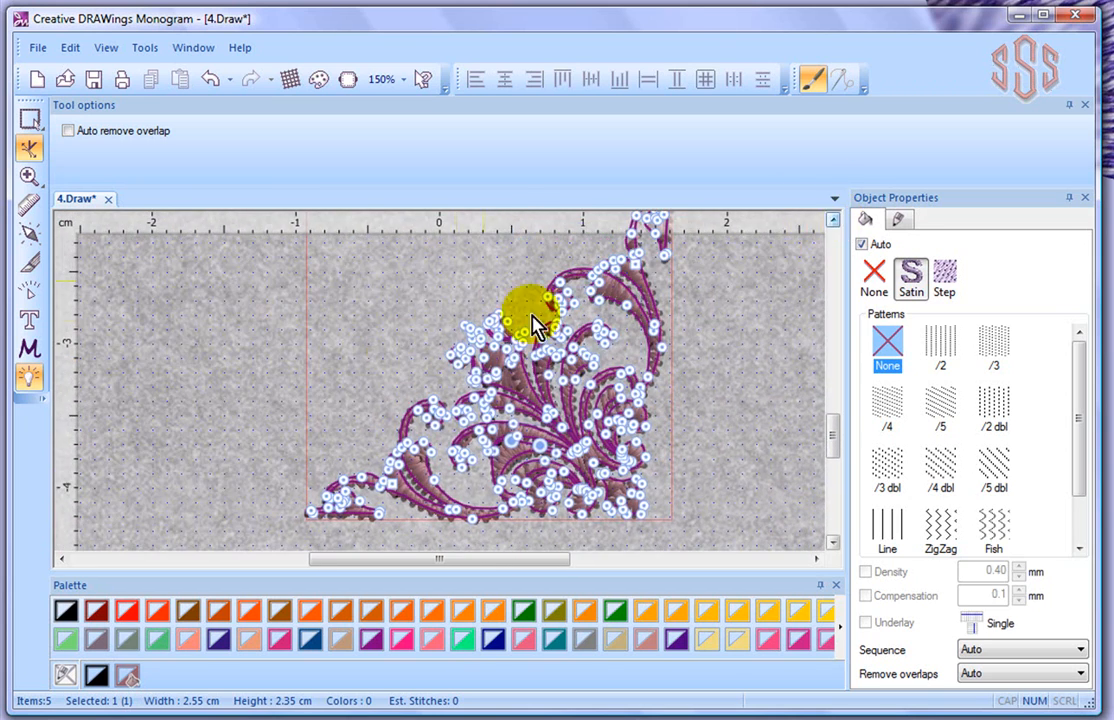
left_click(30, 118)
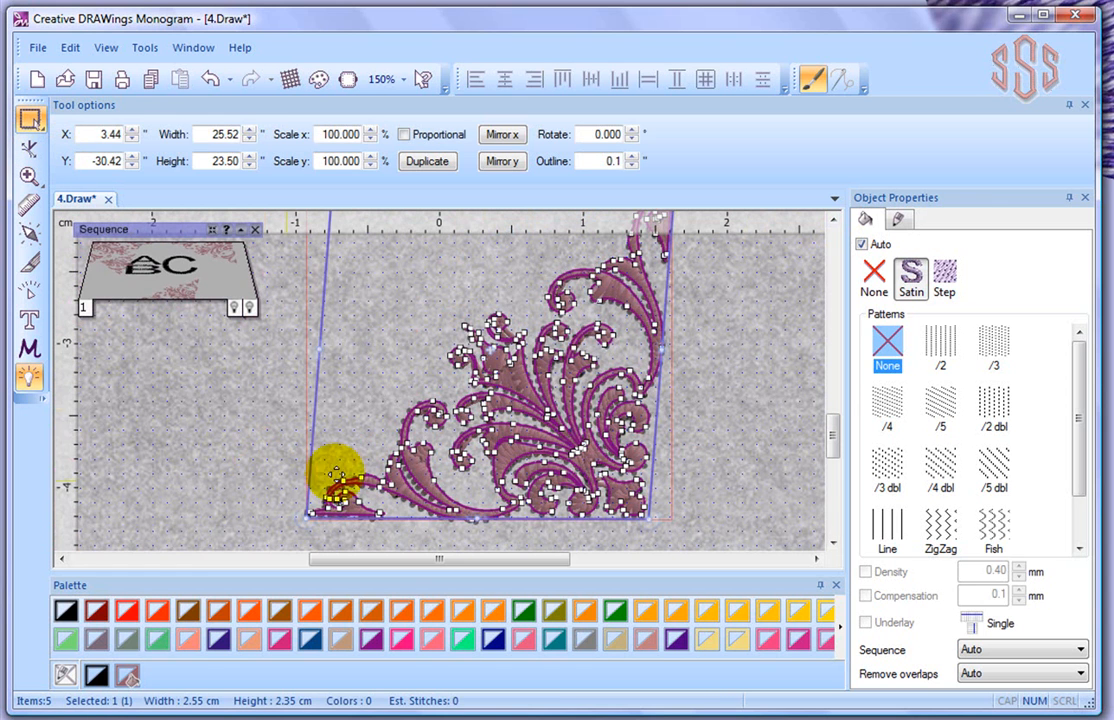
left_click(724, 389)
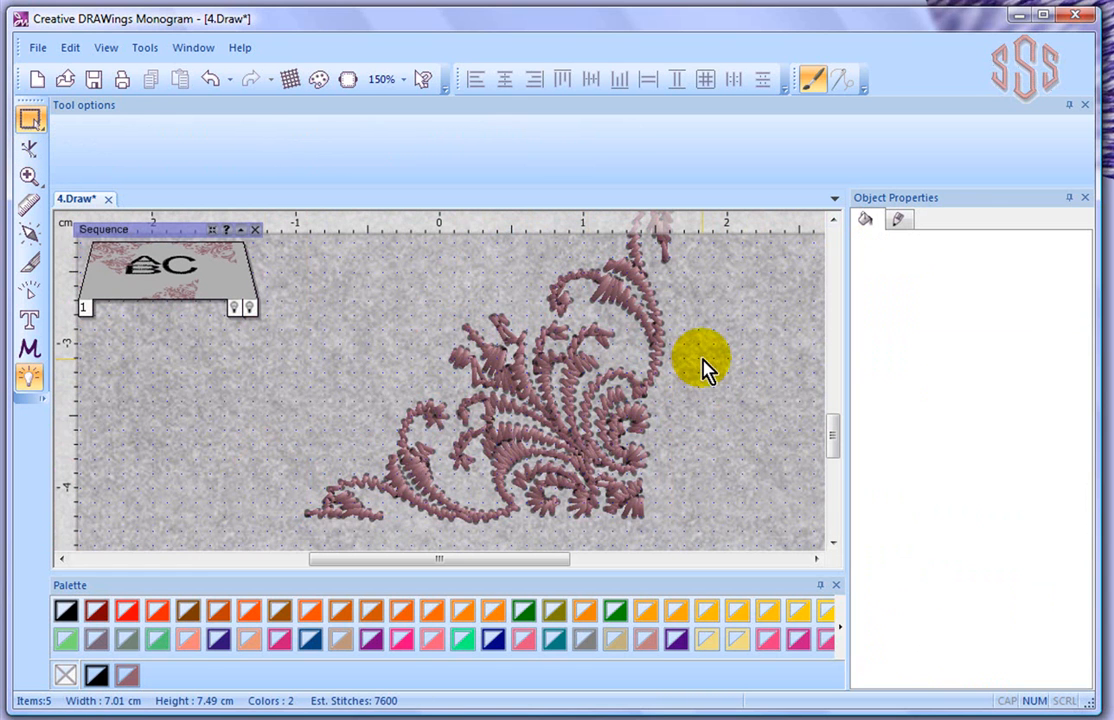
- Add a text object containing a first name in the empty fabric area beside the corner ornament
scroll(705, 385, "down", 5)
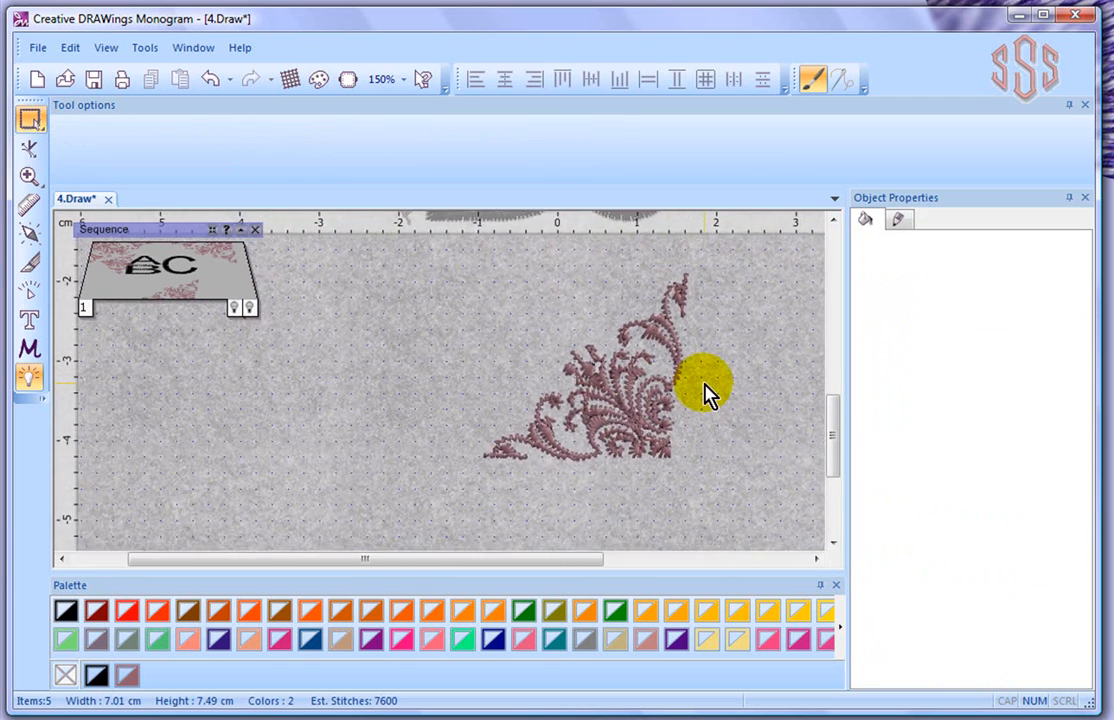
left_click(29, 320)
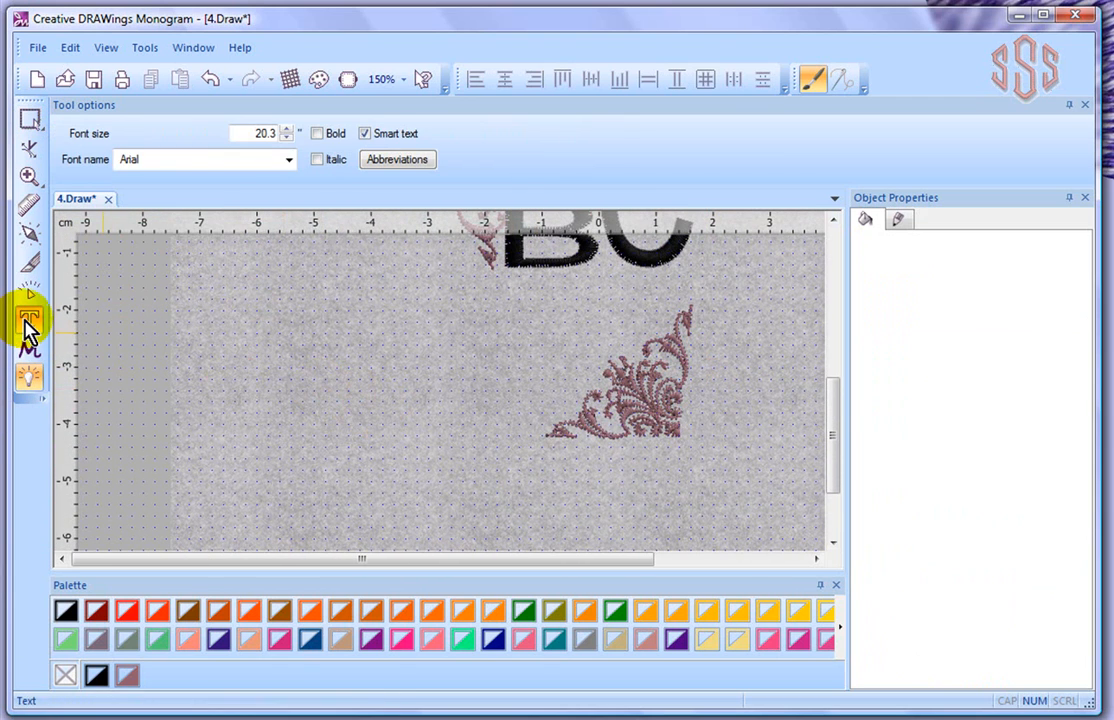
left_click(293, 410)
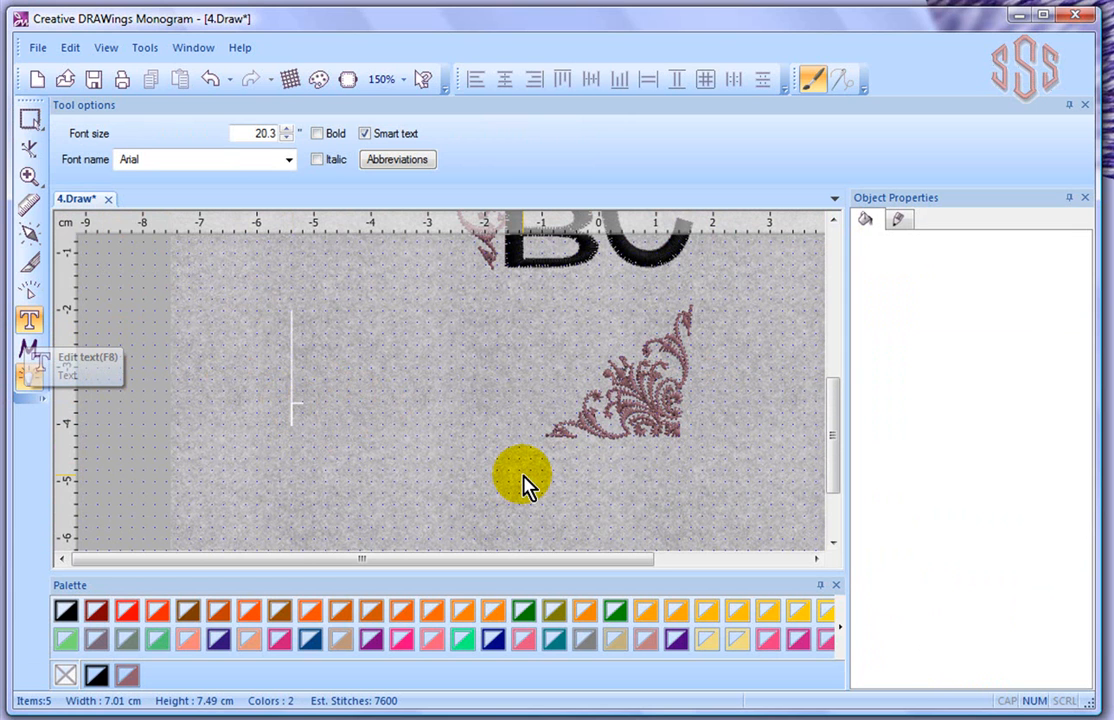
type("Trevor")
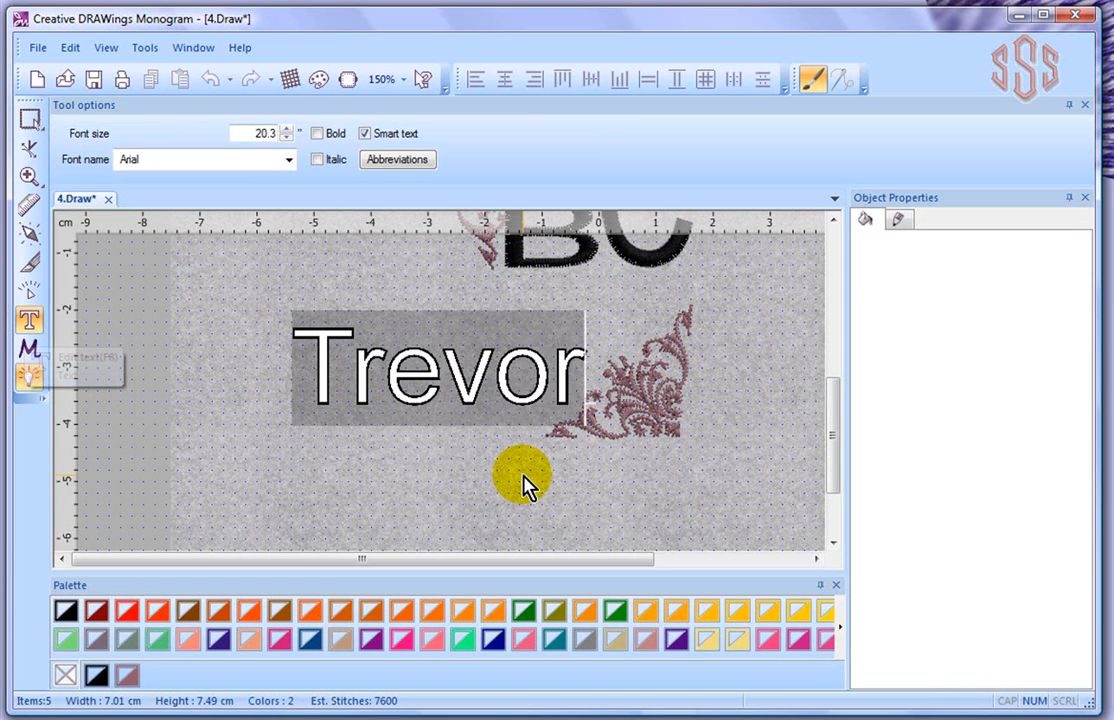
- Set the name lettering's font to BalloonEFDropShadow and its font size to 30
left_click(289, 162)
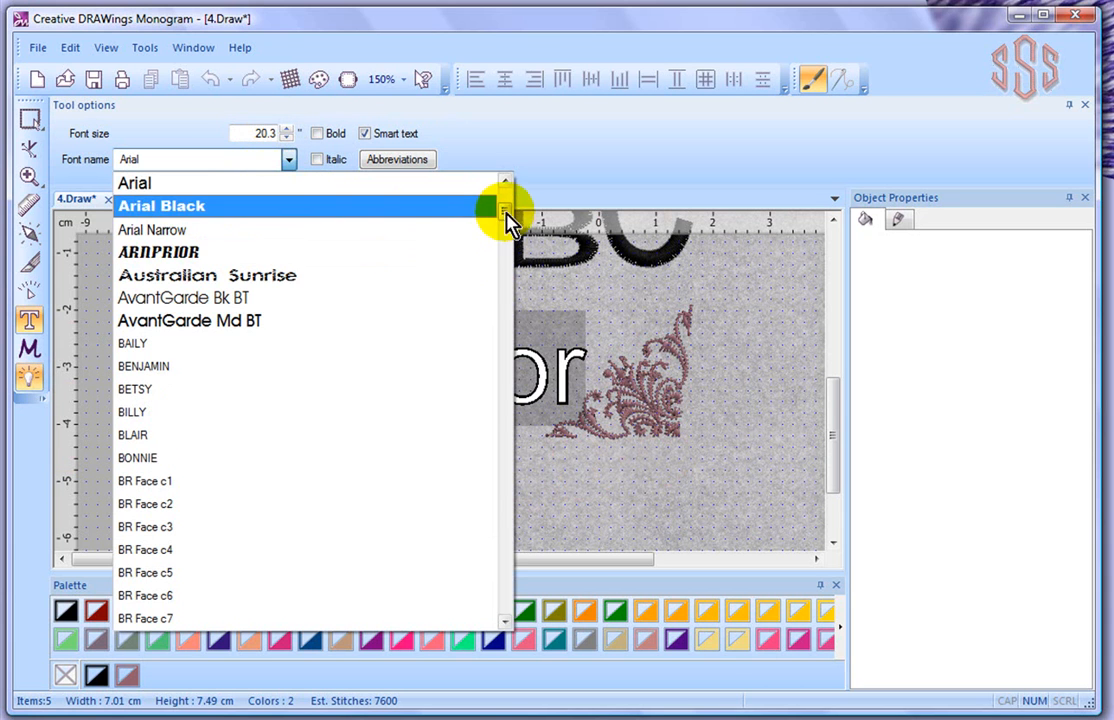
left_click_drag(507, 214, 510, 238)
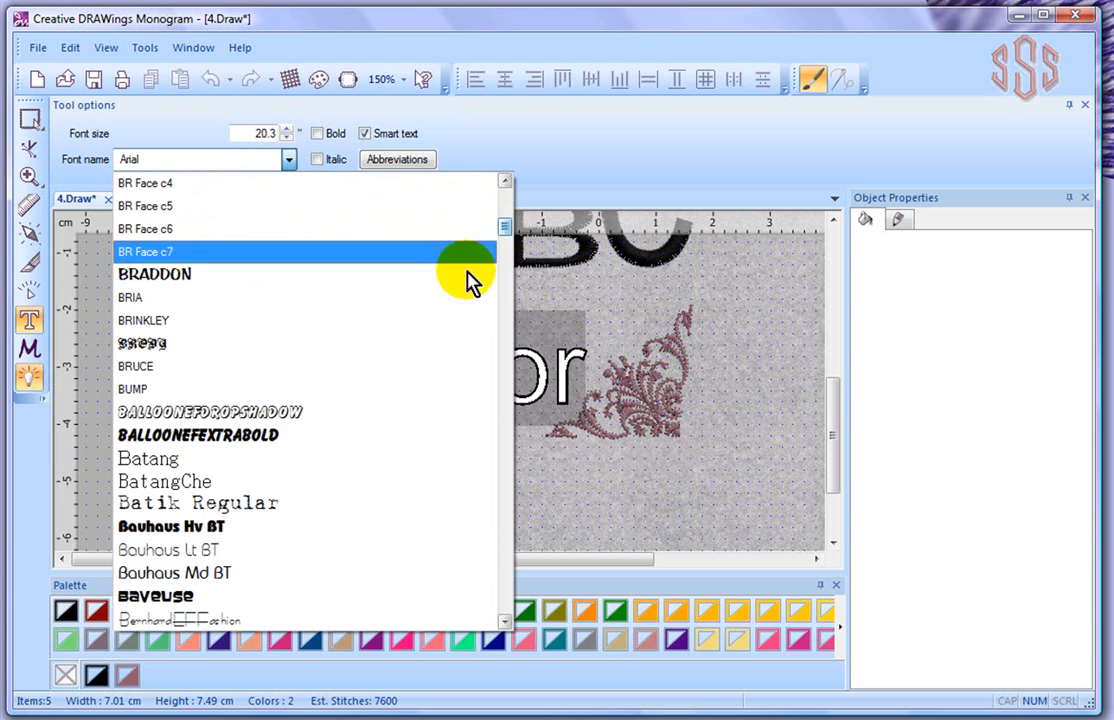
left_click(276, 413)
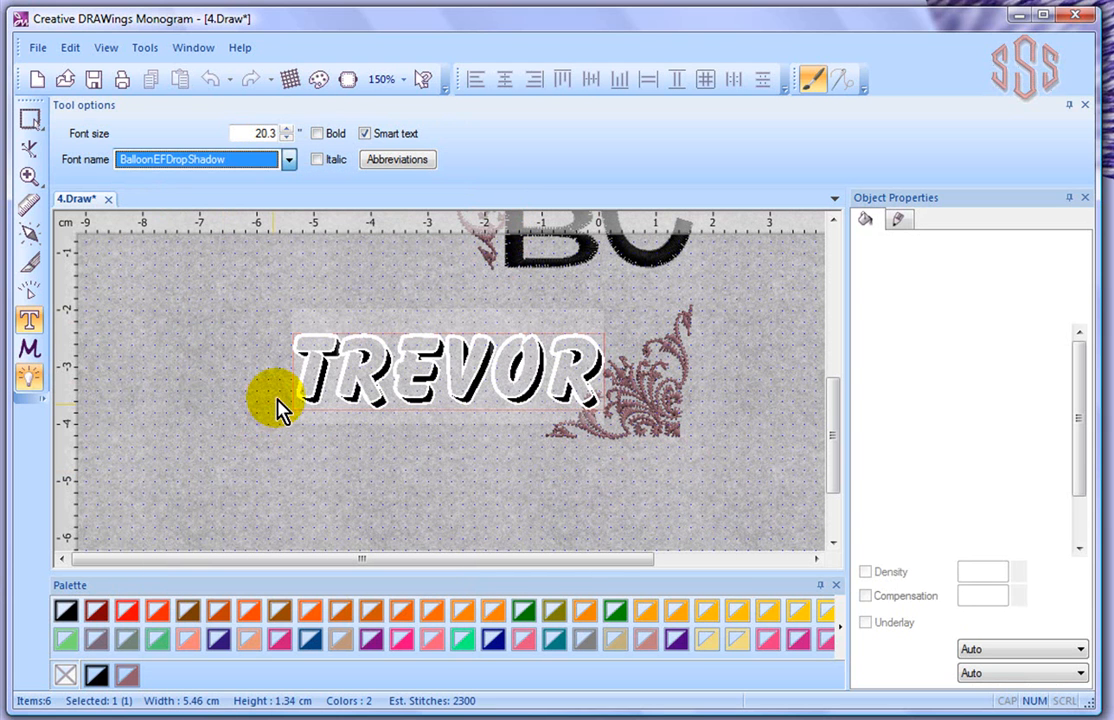
double_click(256, 133)
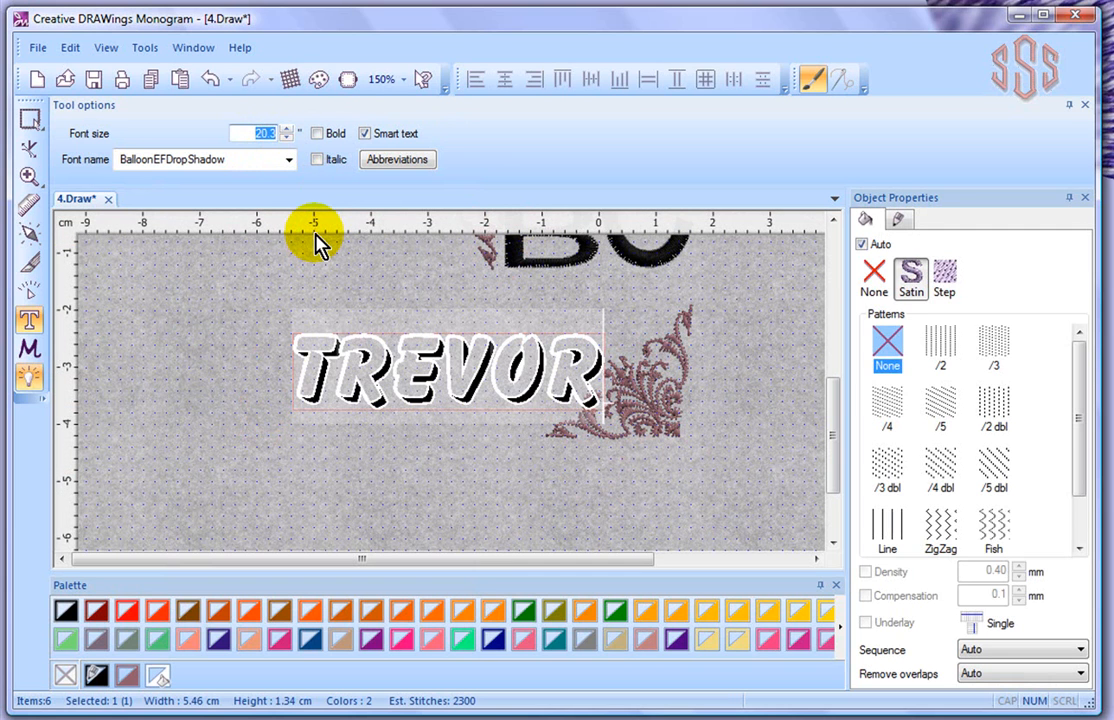
type("30")
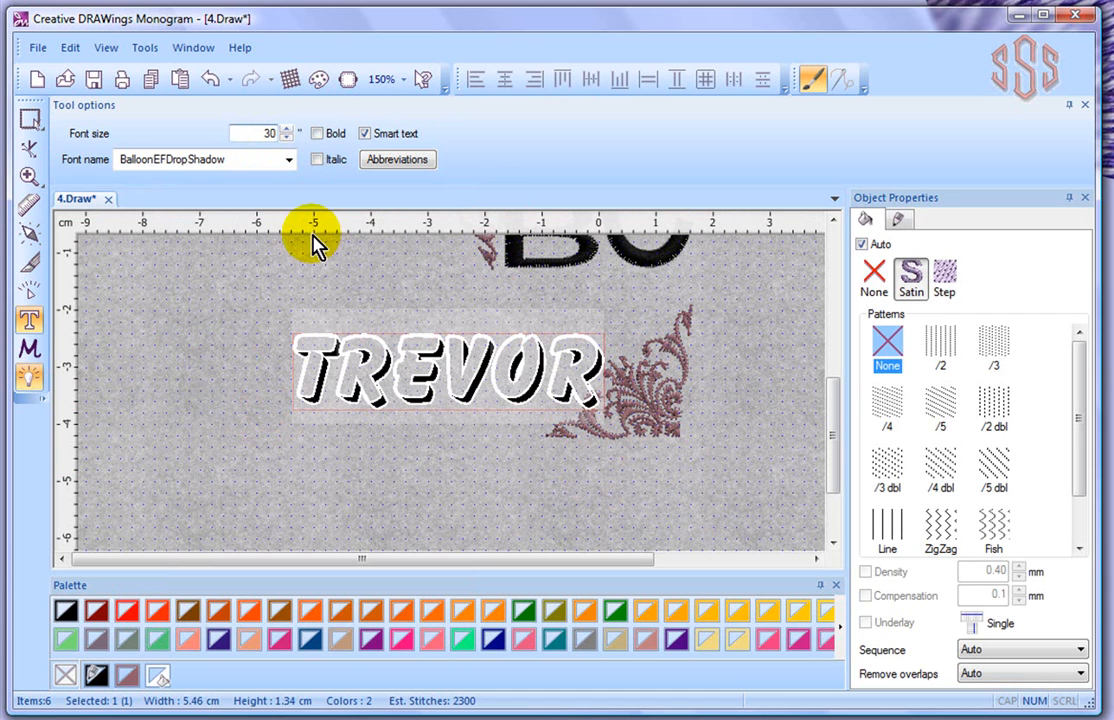
key("Tab")
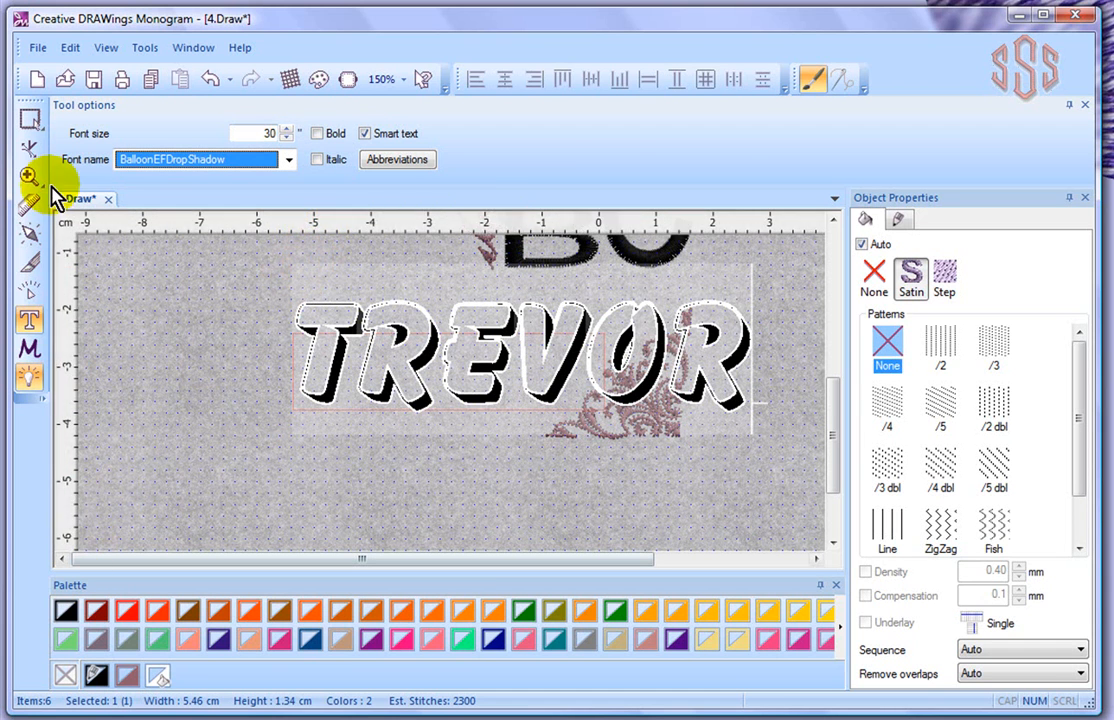
- Finish text editing with Rectangle selection and move the lettering left of the corner ornament, to about X -47, Y -34
left_click(31, 121)
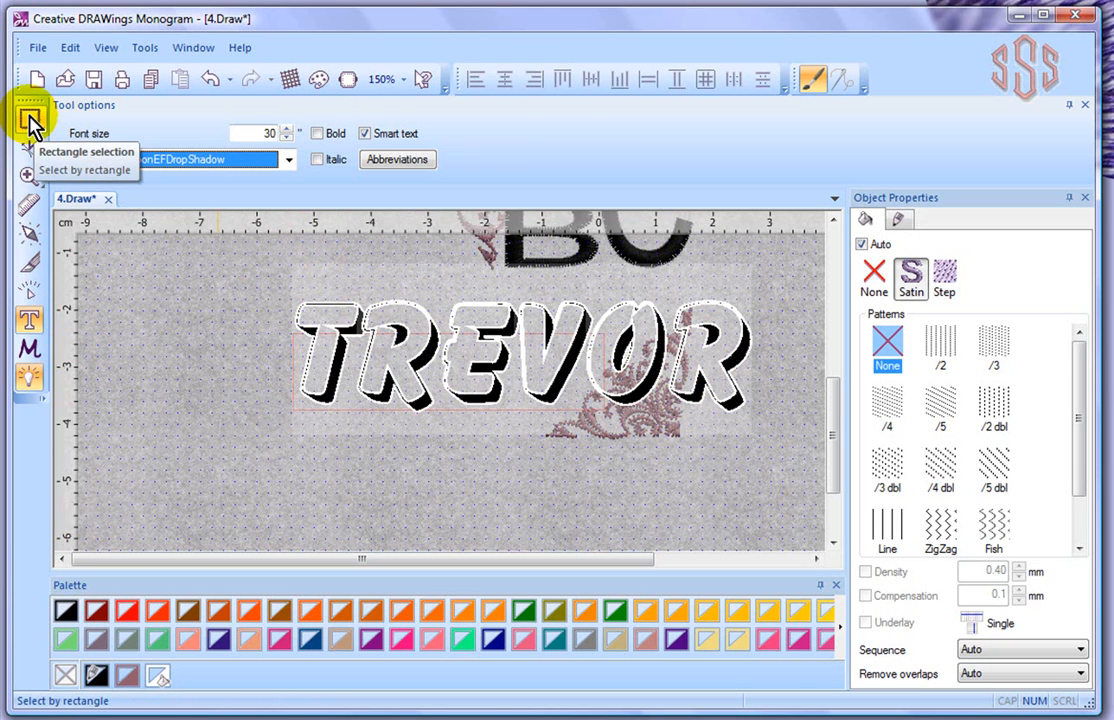
left_click(31, 122)
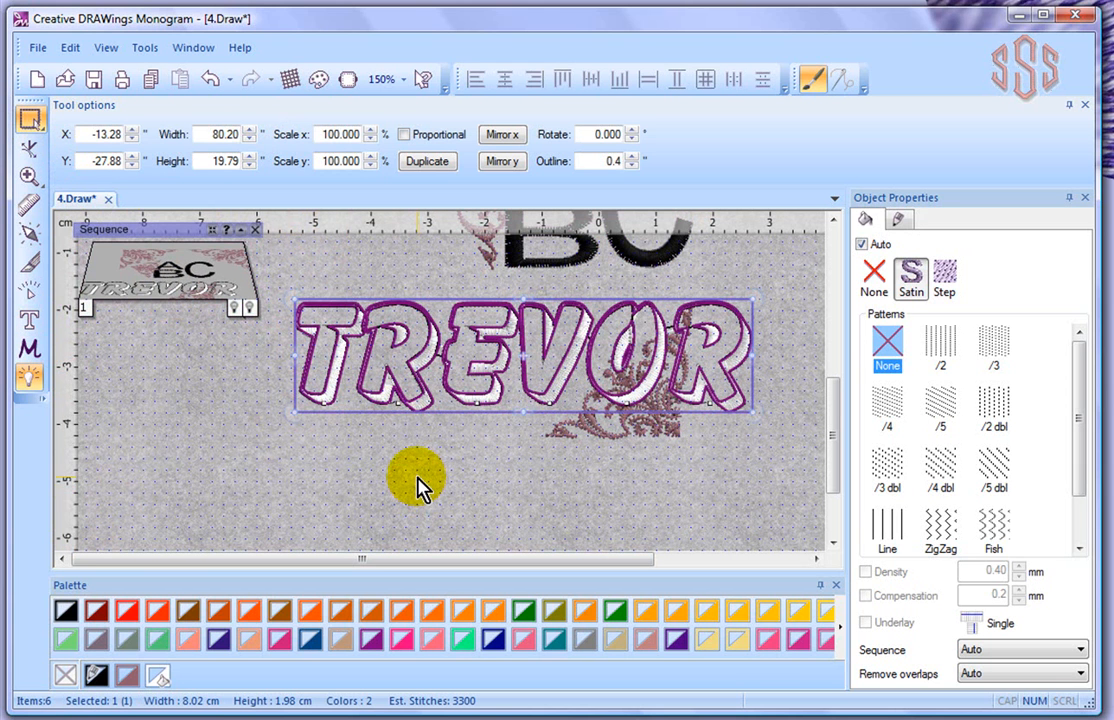
scroll(420, 489, "down", 3)
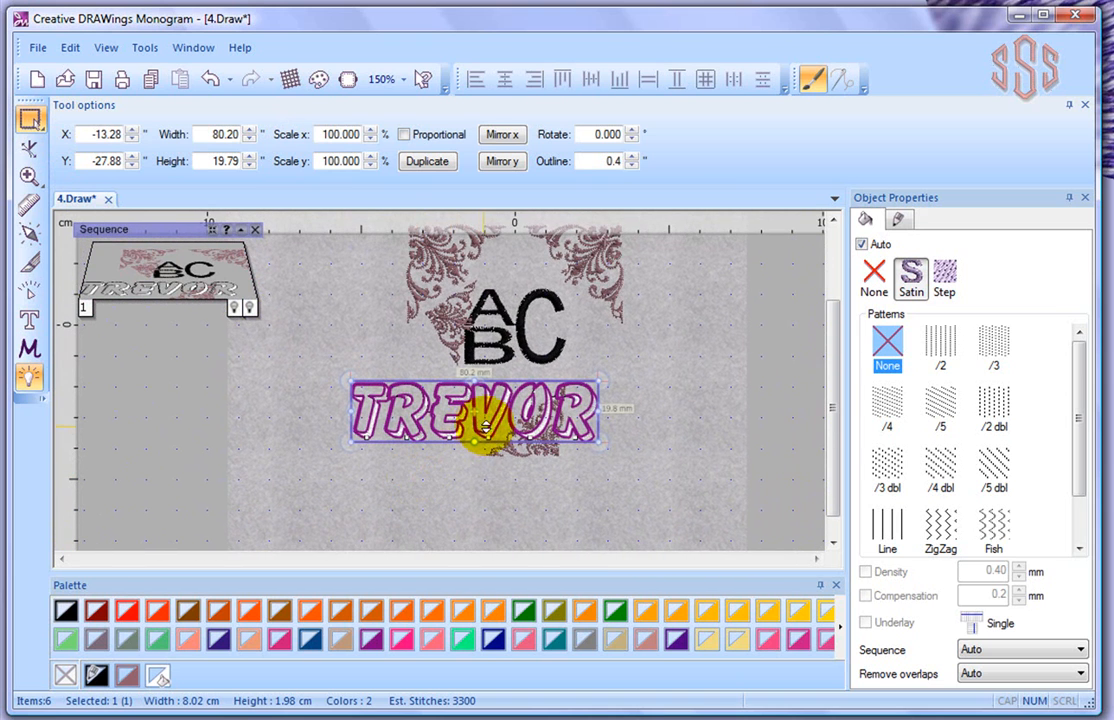
mouse_move(474, 441)
left_mouse_down()
mouse_move(448, 466)
mouse_move(460, 424)
left_mouse_up()
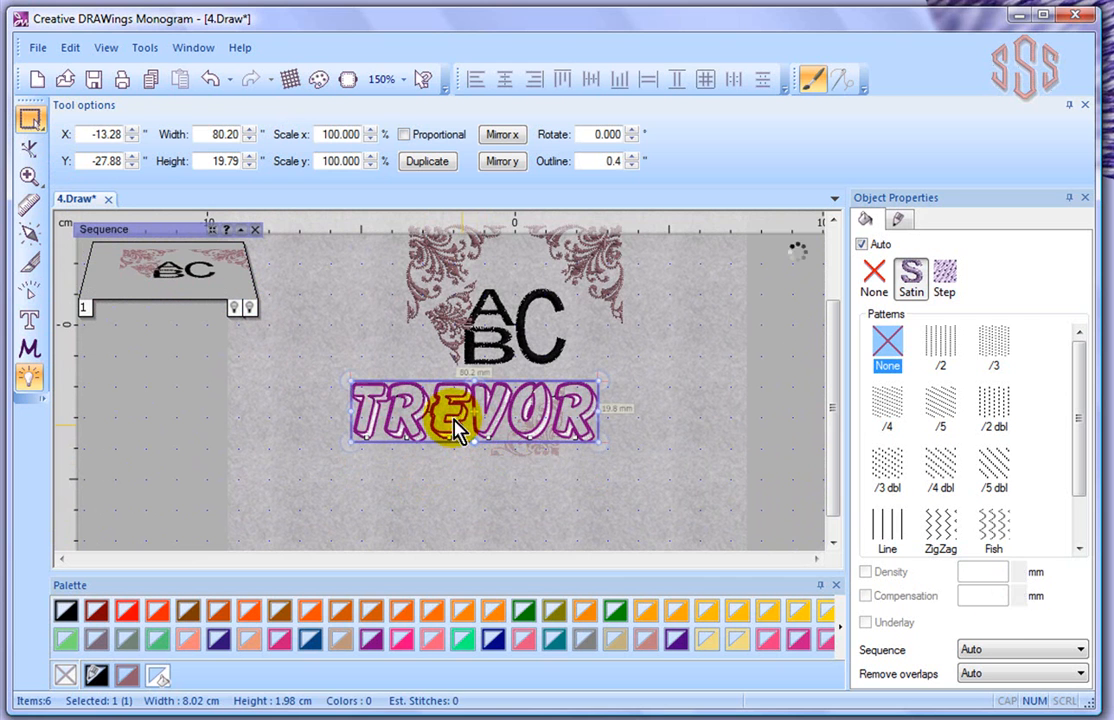
left_click_drag(368, 405, 268, 427)
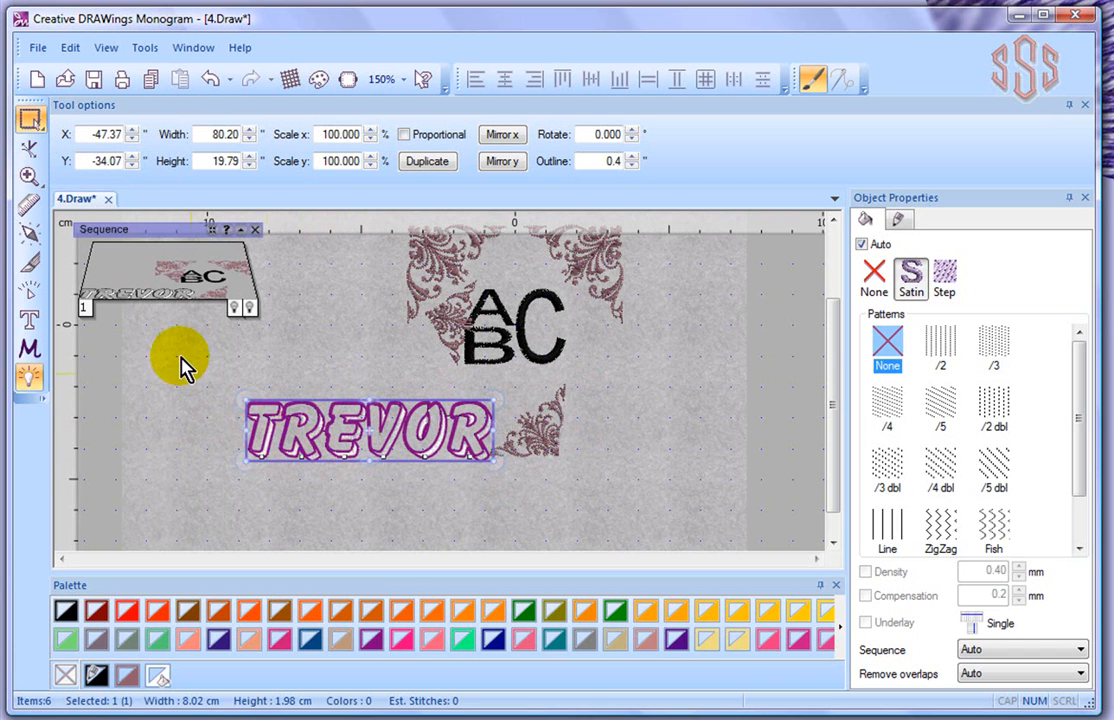
- Using Edit shape nodes, move the lettering's first letter left and shift the second letter left toward it
left_click(30, 153)
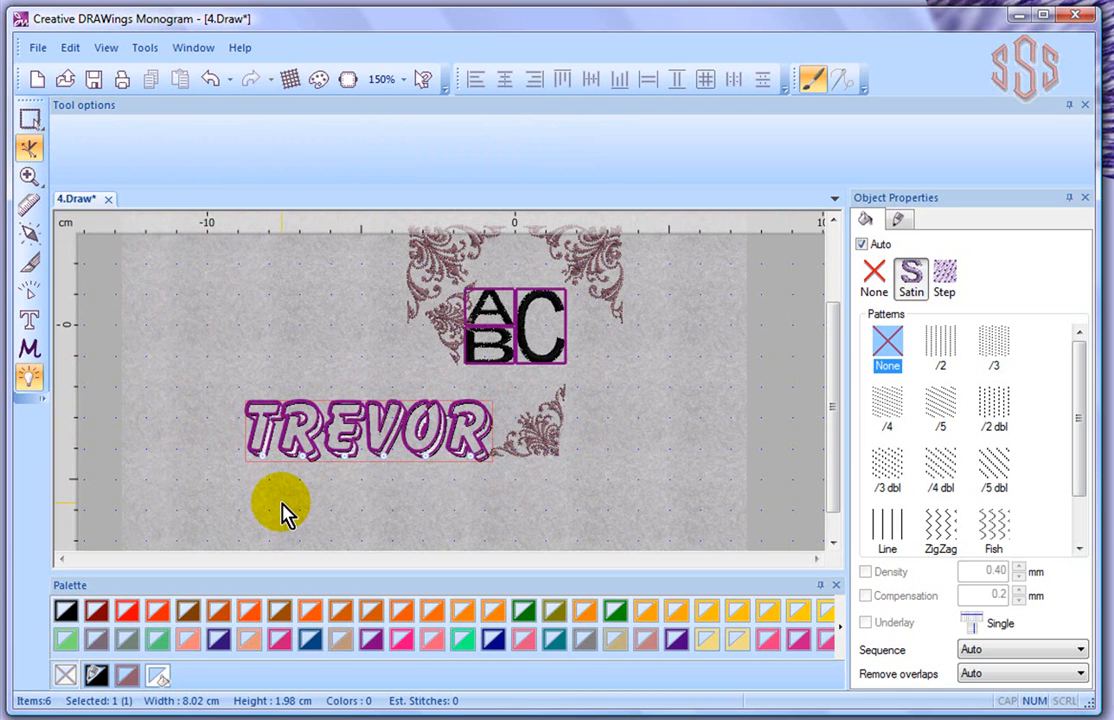
scroll(283, 513, "up", 3)
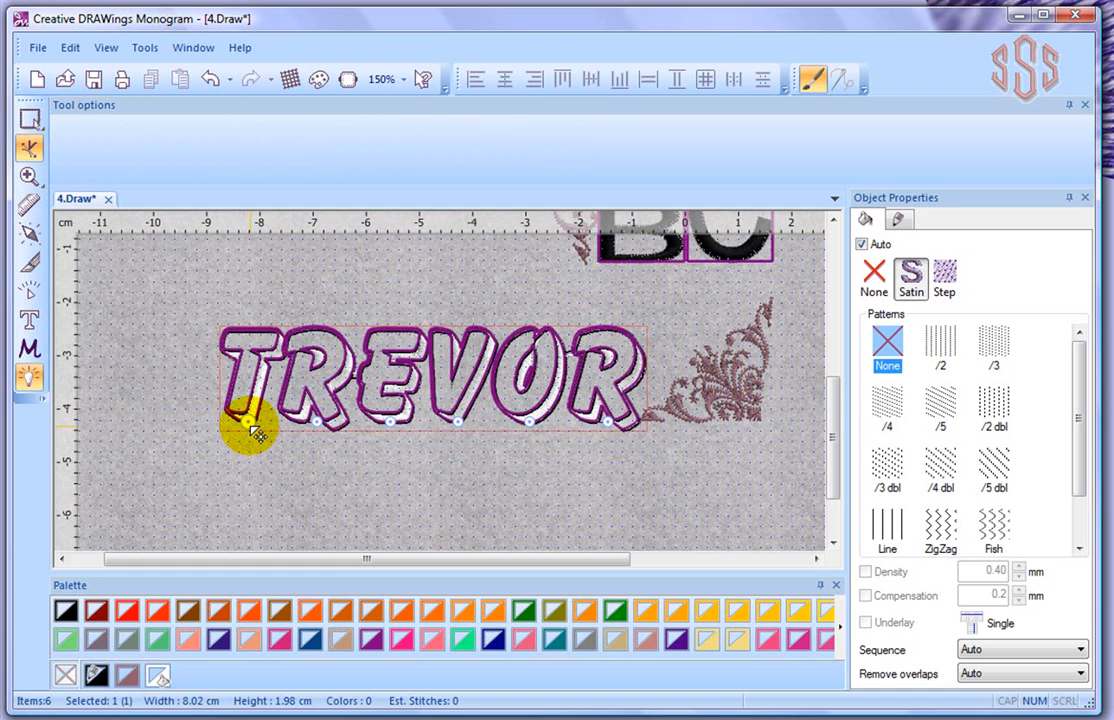
left_click_drag(255, 428, 224, 428)
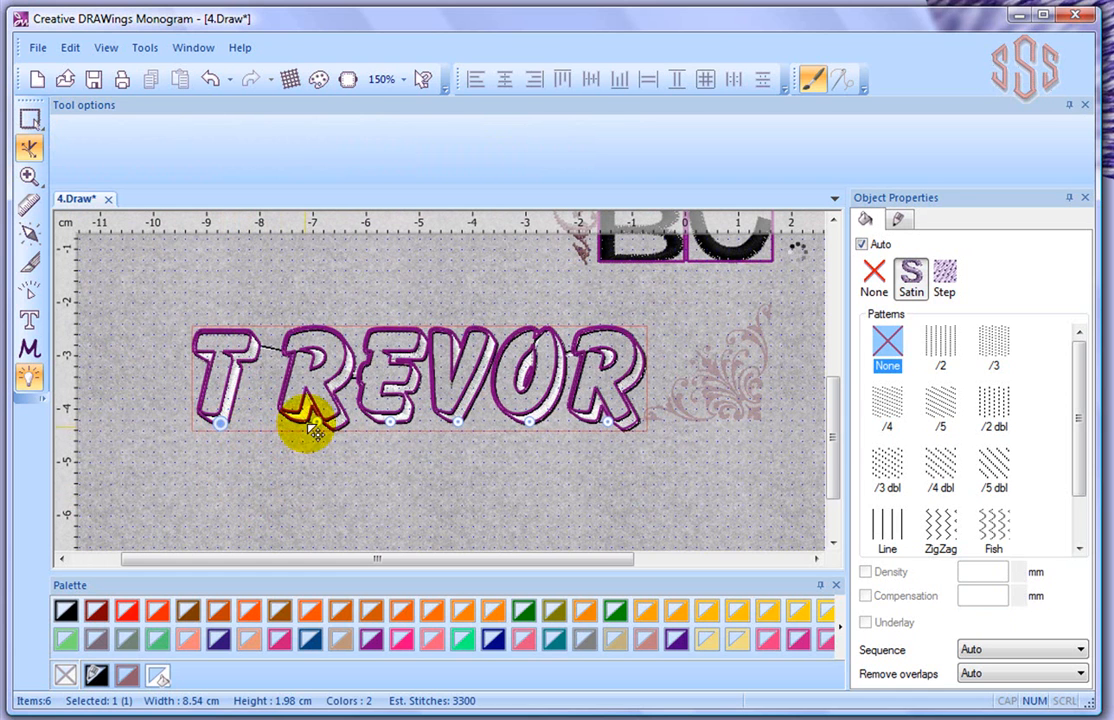
left_click_drag(317, 420, 270, 373)
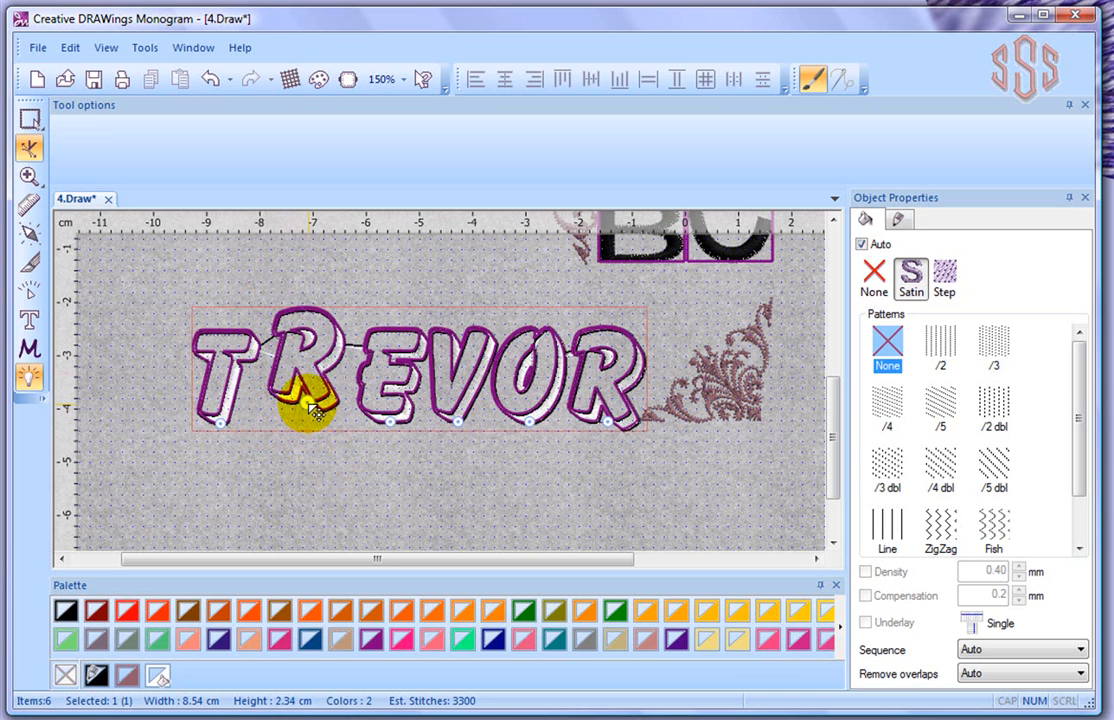
left_click_drag(313, 411, 314, 418)
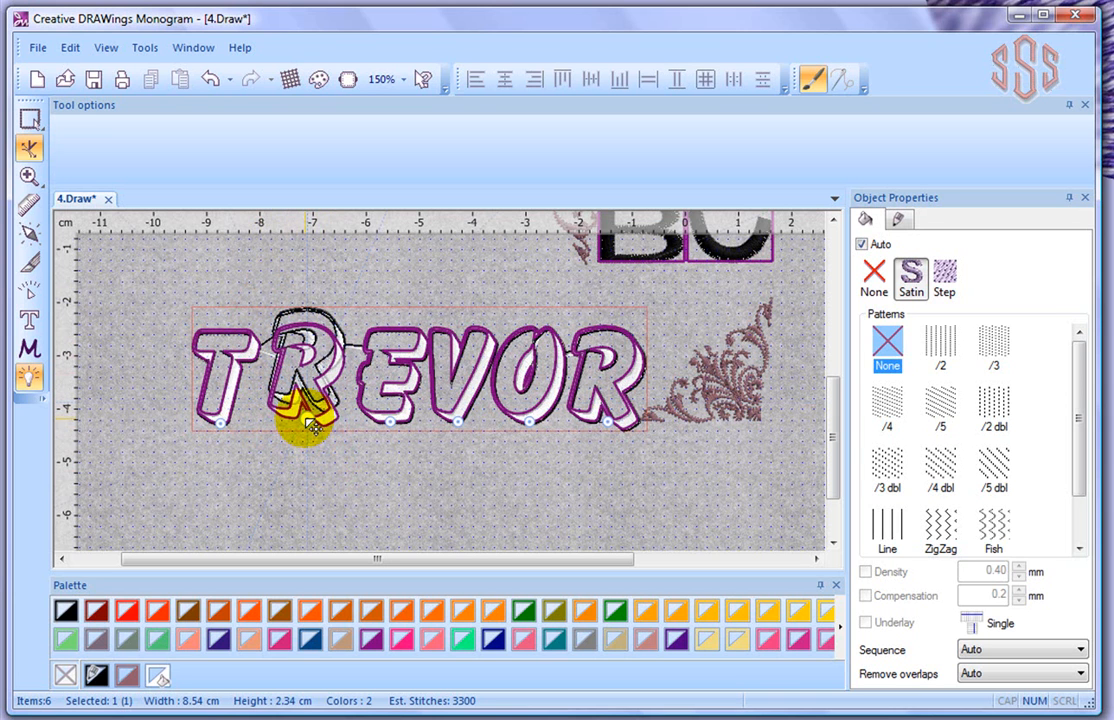
left_click_drag(303, 451, 298, 455)
- Lower the lettering's second and third letters slightly below the baseline of the other letters
scroll(298, 455, "up", 3)
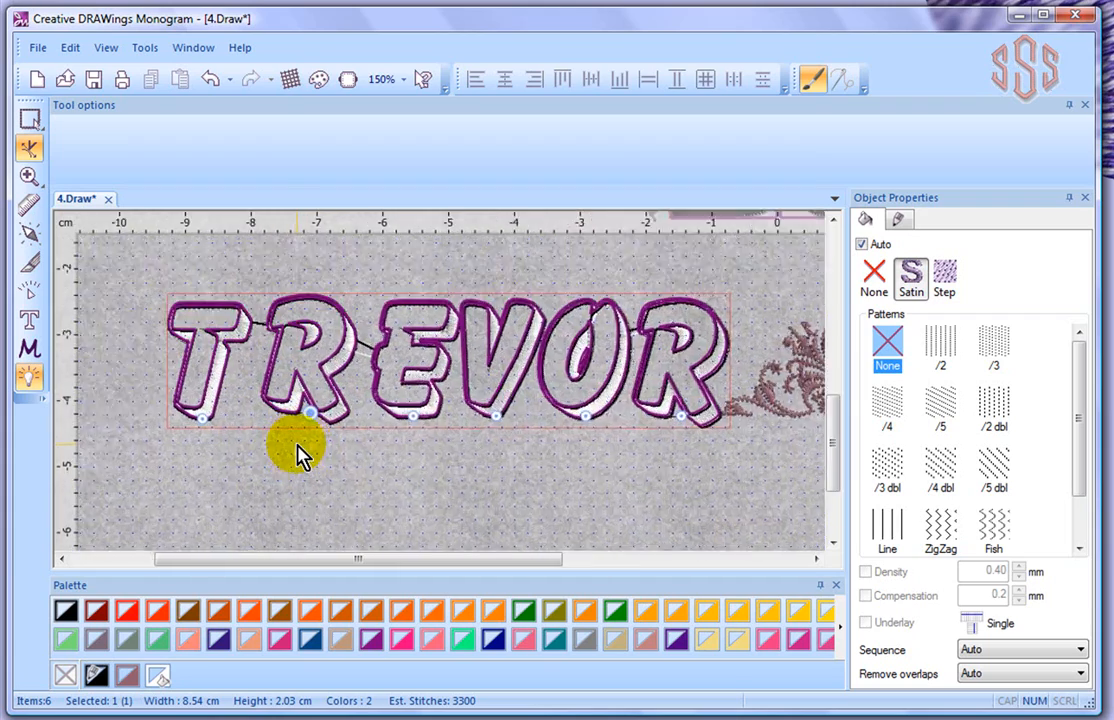
left_click_drag(330, 392, 305, 411)
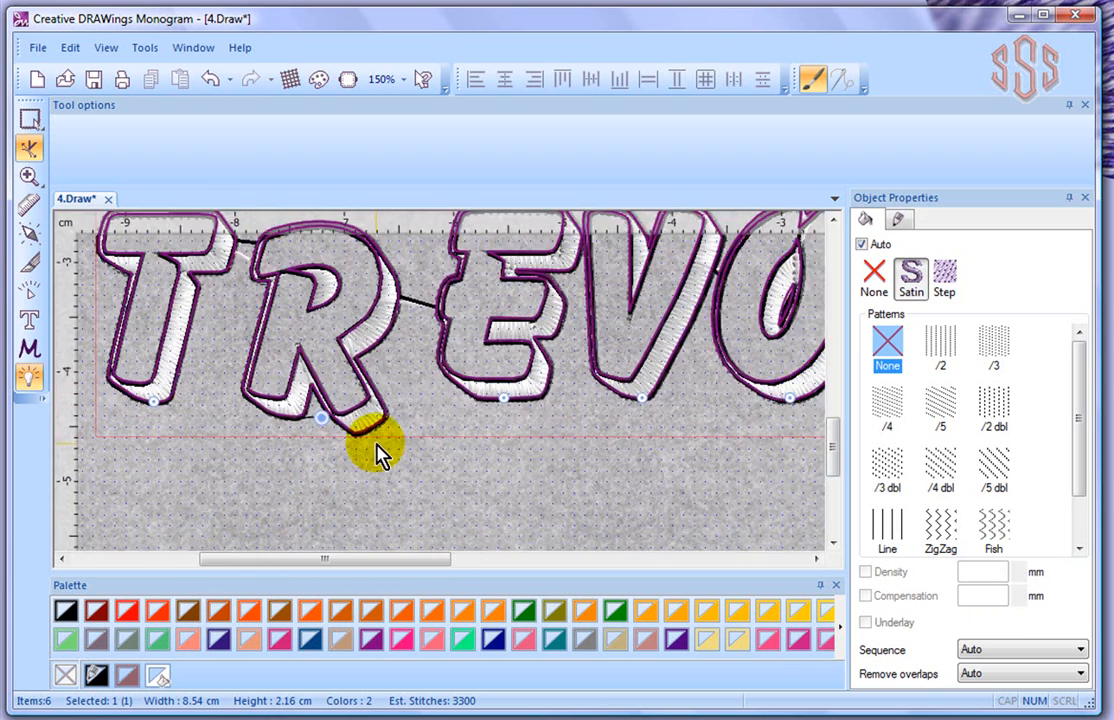
scroll(378, 455, "down", 2)
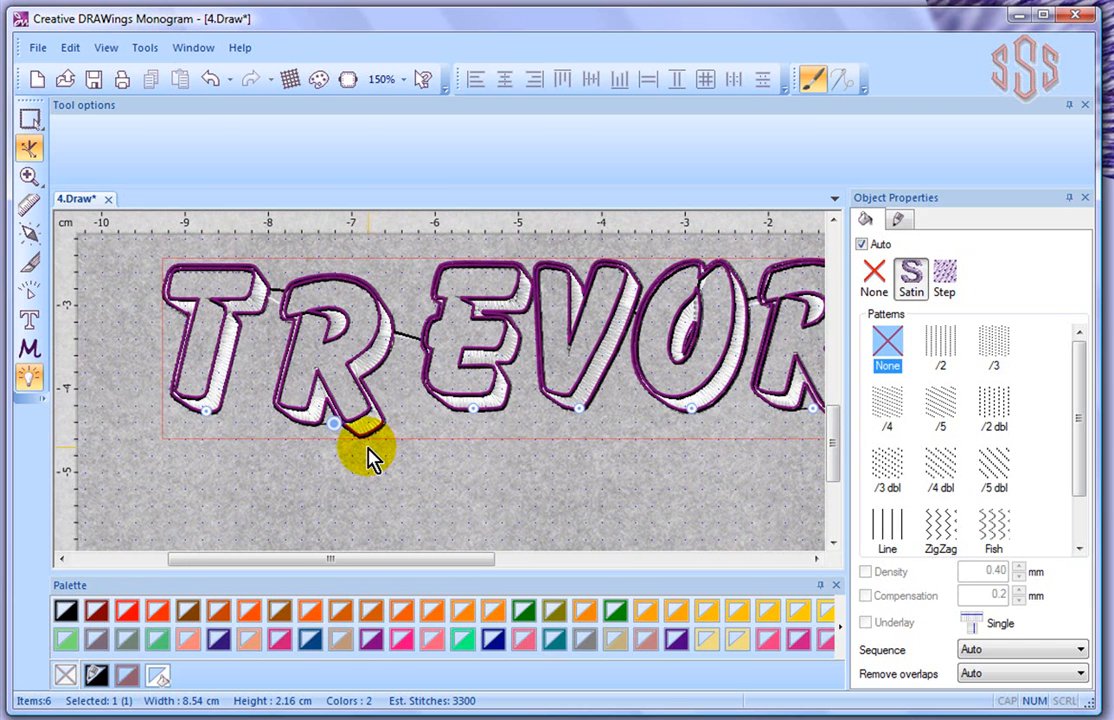
mouse_move(341, 434)
left_mouse_down()
mouse_move(325, 450)
mouse_move(340, 431)
mouse_move(326, 425)
mouse_move(340, 428)
left_mouse_up()
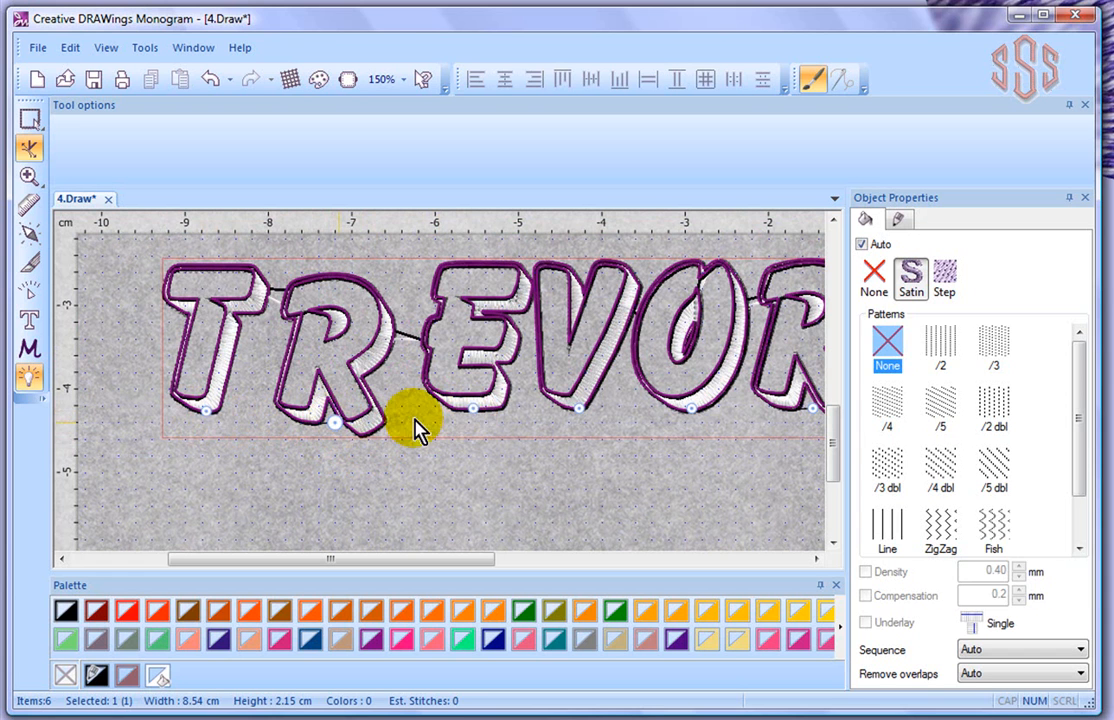
left_click(474, 409)
mouse_move(477, 412)
left_mouse_down()
mouse_move(480, 425)
mouse_move(446, 428)
mouse_move(468, 428)
left_mouse_up()
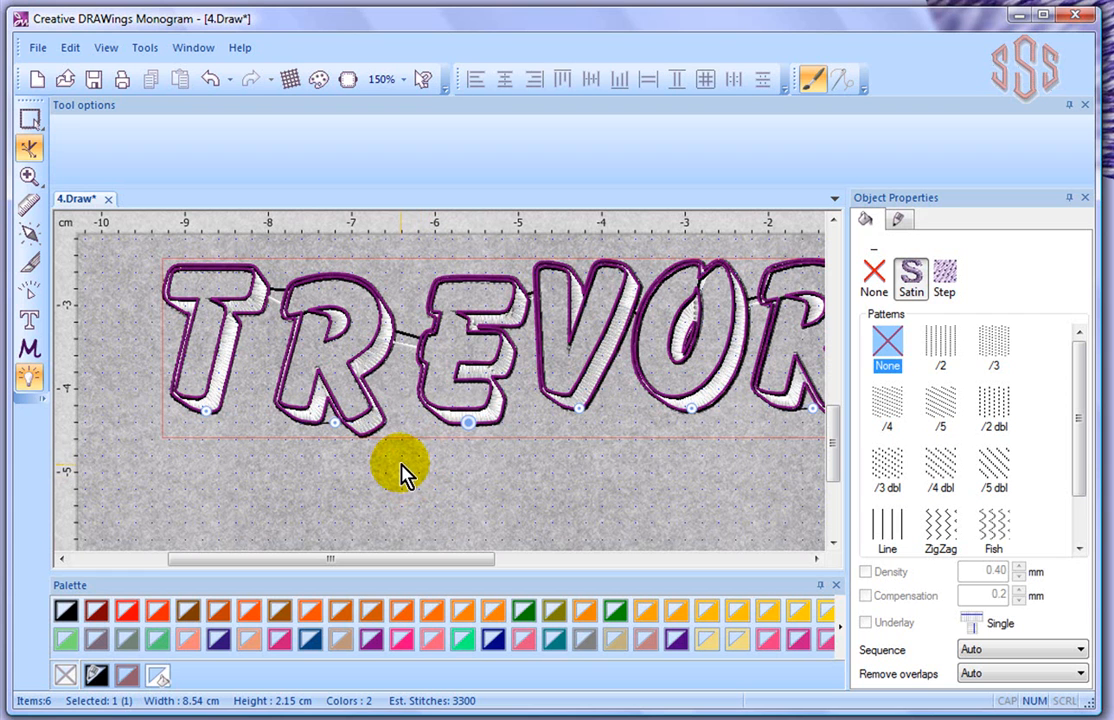
- Move the whole lettering to about X -56, Y -37, and shift its third letter further down and left
left_click(31, 124)
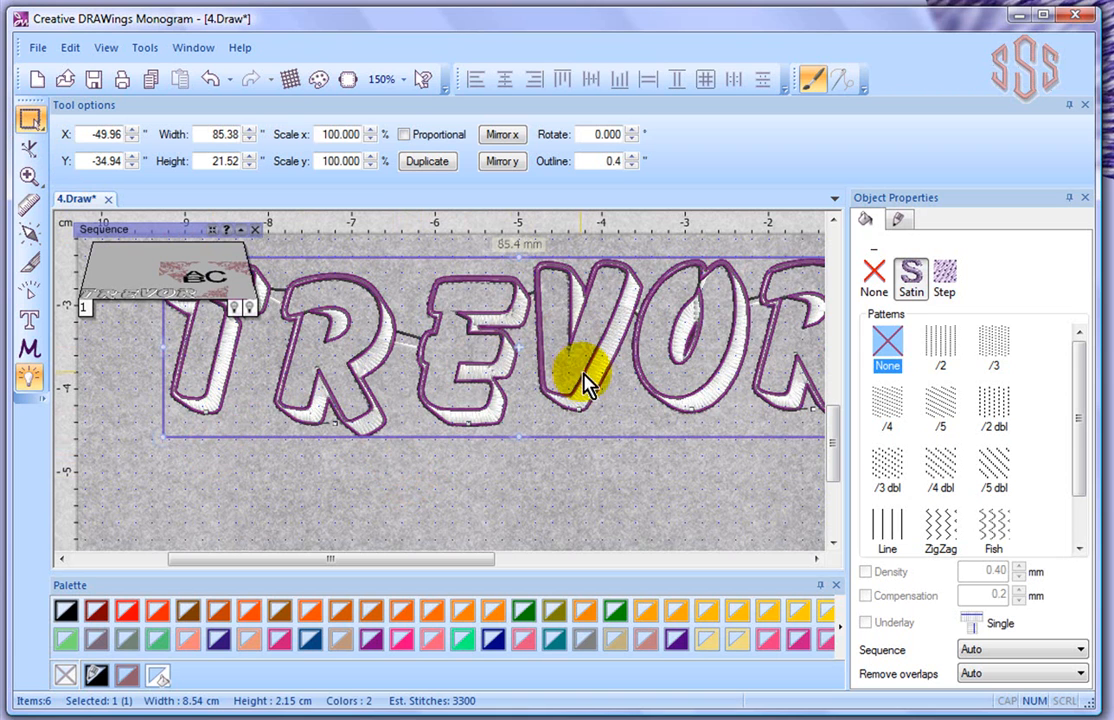
left_click_drag(590, 388, 543, 408)
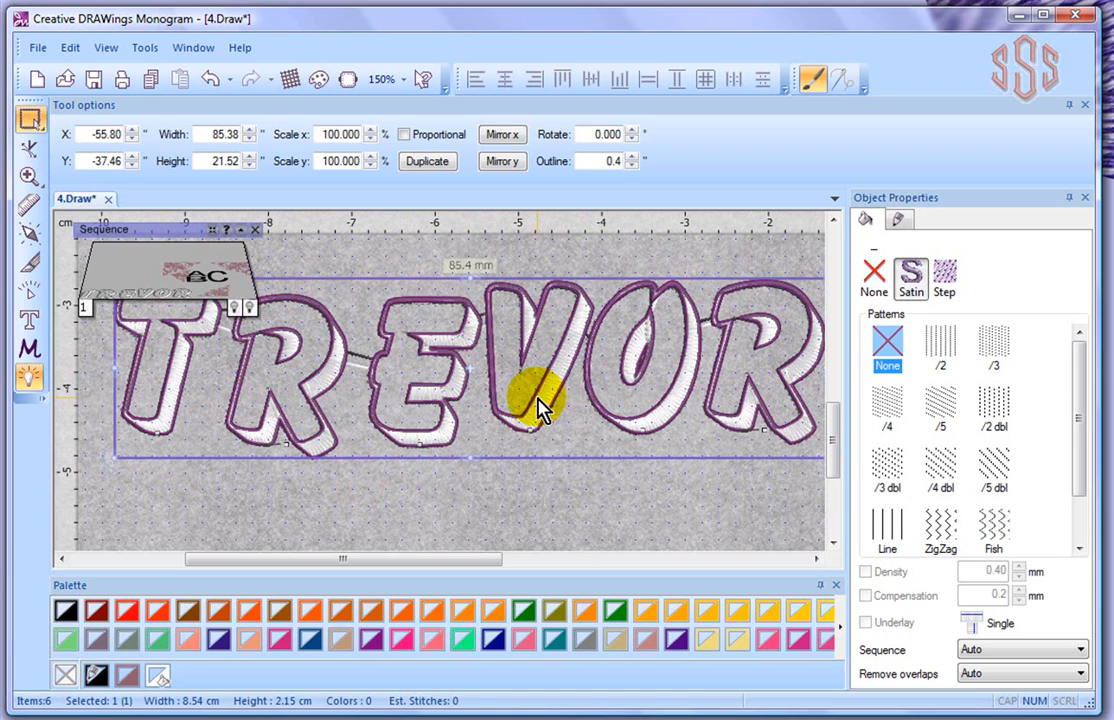
left_click(30, 150)
left_click(29, 176)
mouse_move(425, 452)
left_mouse_down()
mouse_move(428, 469)
mouse_move(428, 452)
mouse_move(420, 470)
mouse_move(404, 457)
left_mouse_up()
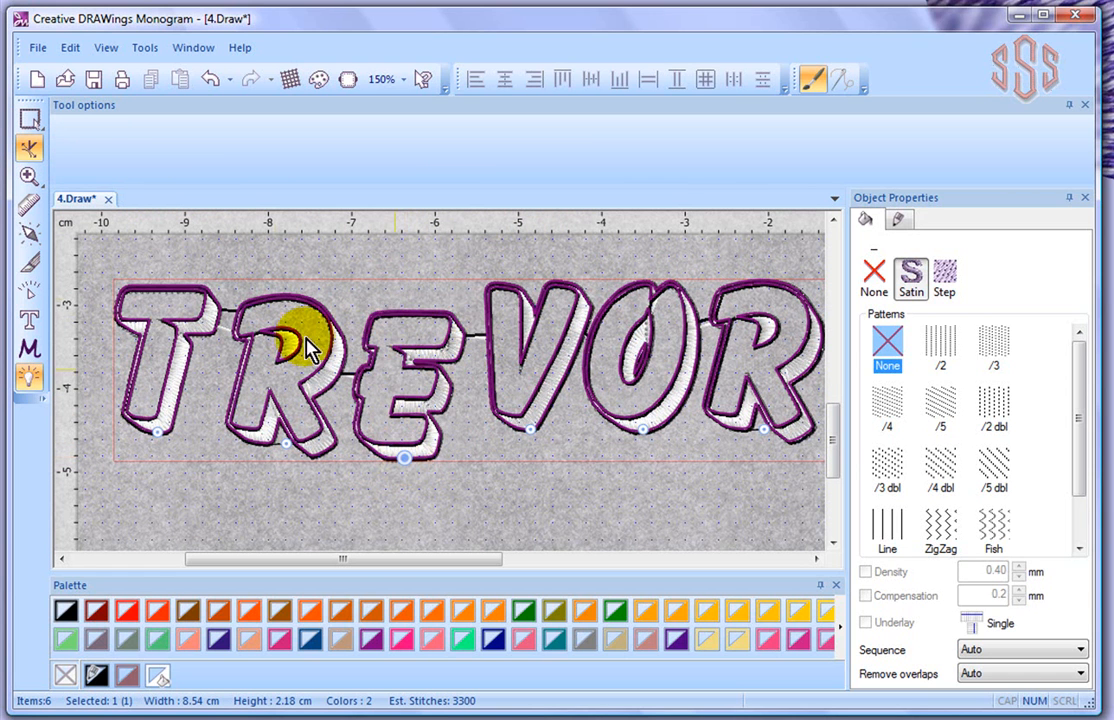
- Stagger the last three letters leftward, raising the fourth and sixth and lowering the fifth, and nudge the second letter right
mouse_move(530, 430)
left_mouse_down()
mouse_move(512, 412)
mouse_move(522, 418)
left_mouse_up()
left_click_drag(644, 436, 607, 478)
left_click_drag(765, 433, 741, 423)
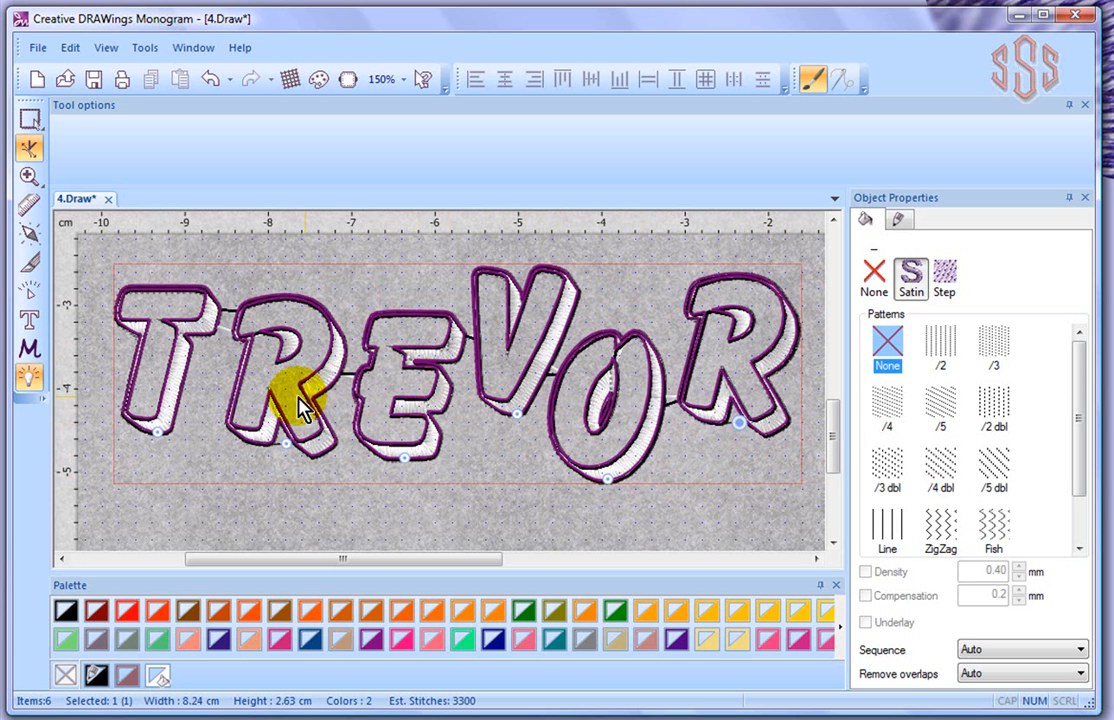
left_click_drag(288, 445, 295, 444)
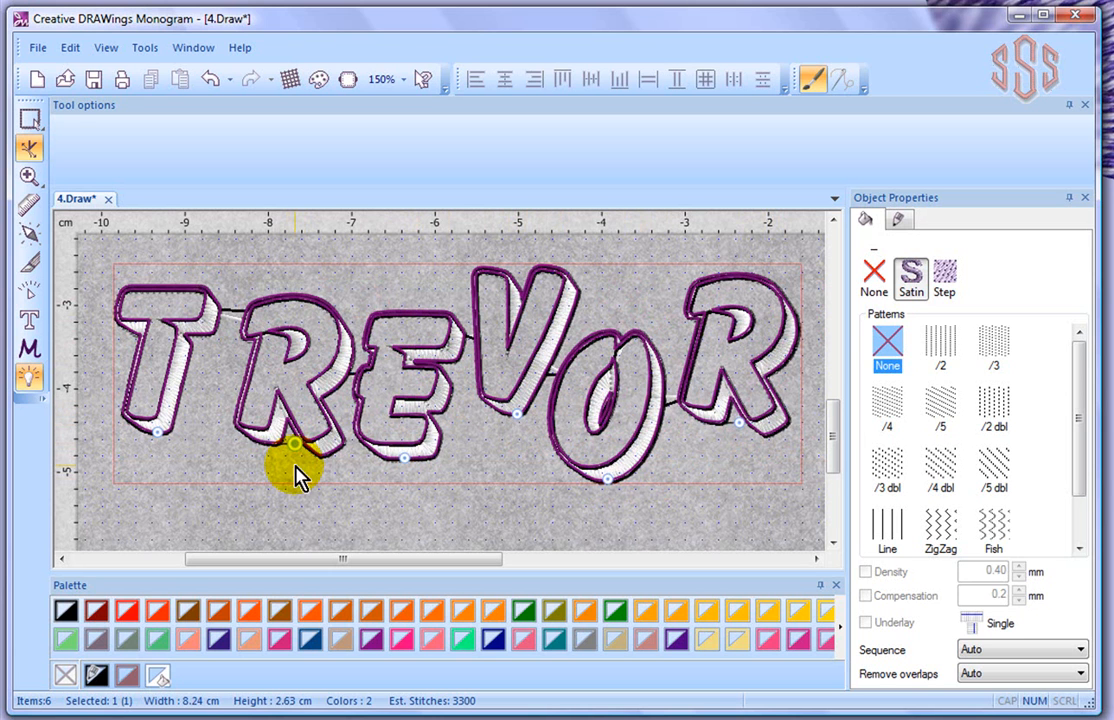
- Leave node editing with Rectangle selection and deselect the name lettering
left_click(28, 150)
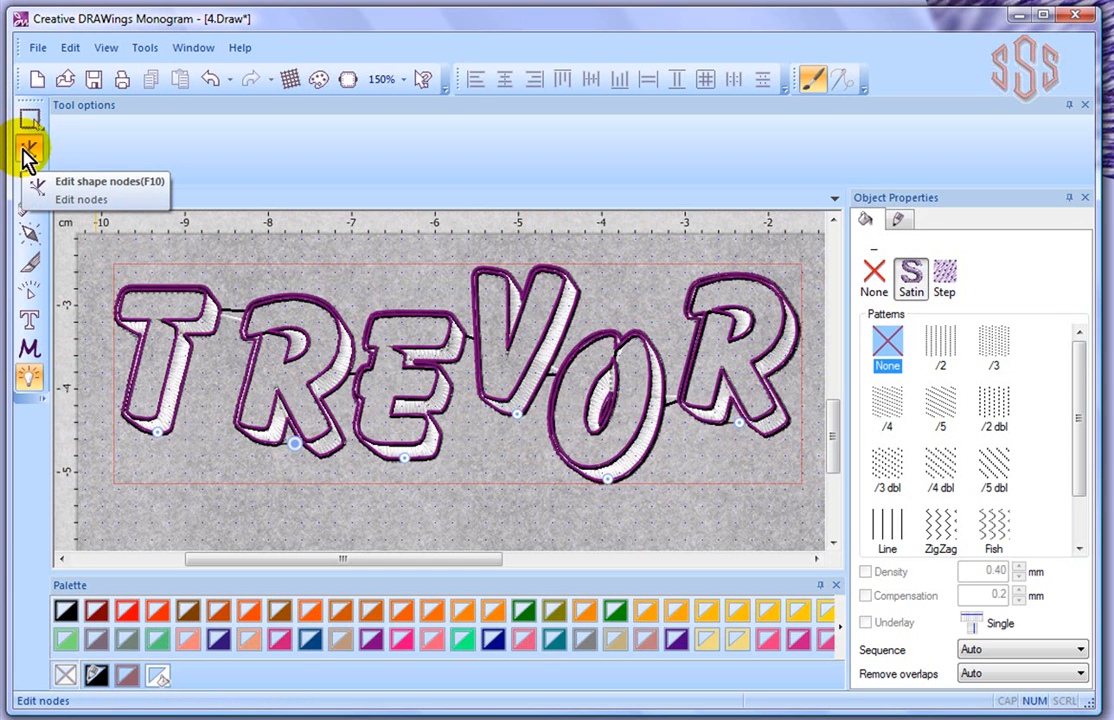
scroll(366, 302, "down", 3)
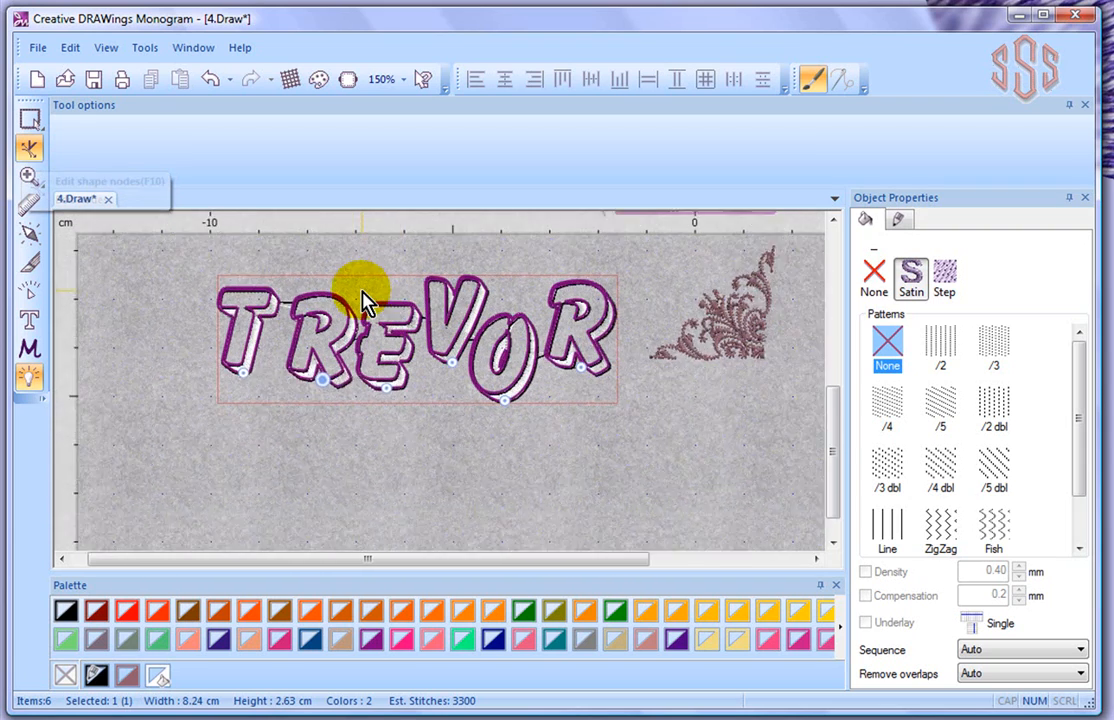
left_click(28, 118)
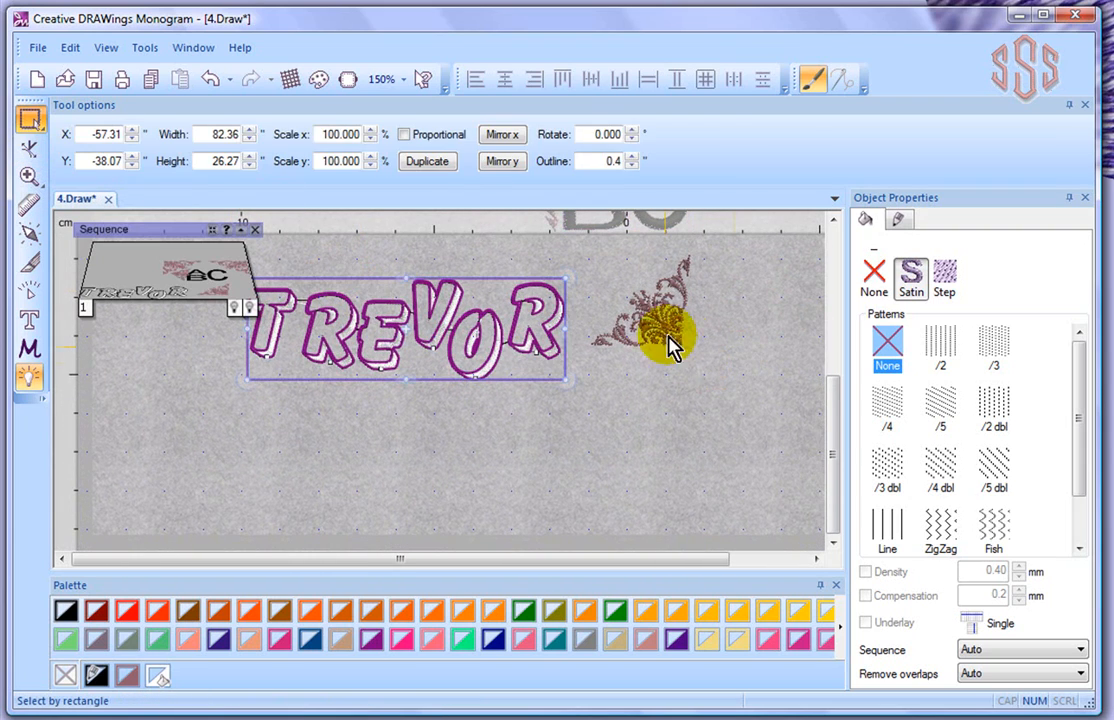
left_click(636, 388)
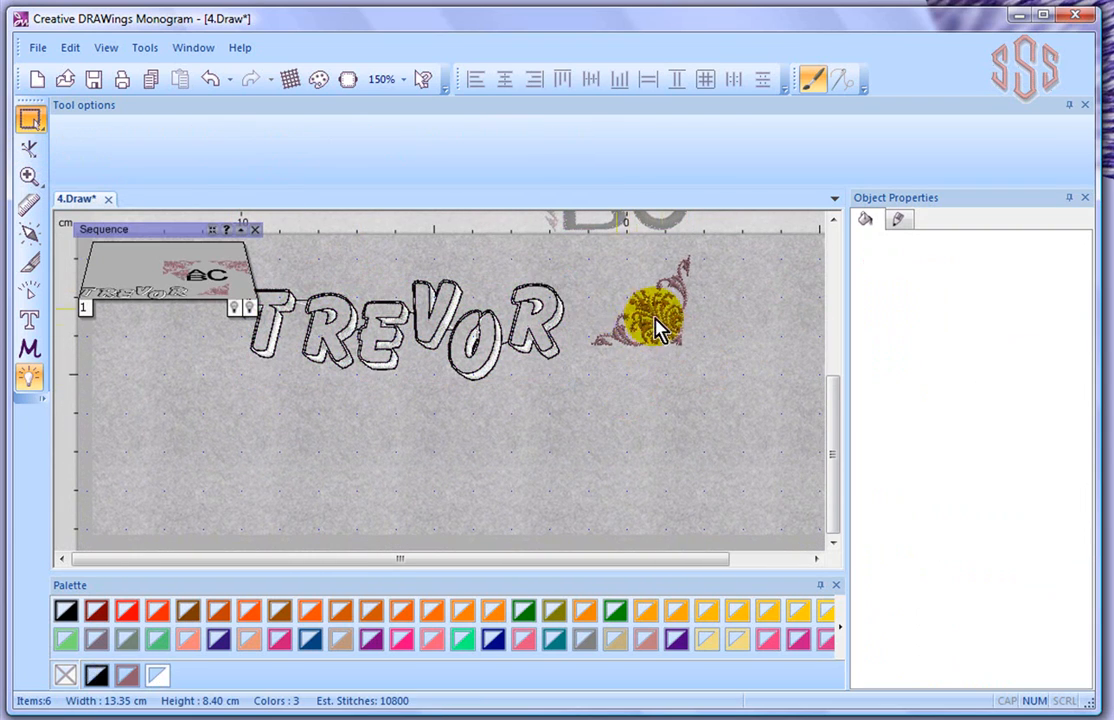
- Reselect the lettering and use its nodes to nudge the first letter slightly right and down
left_click(487, 378)
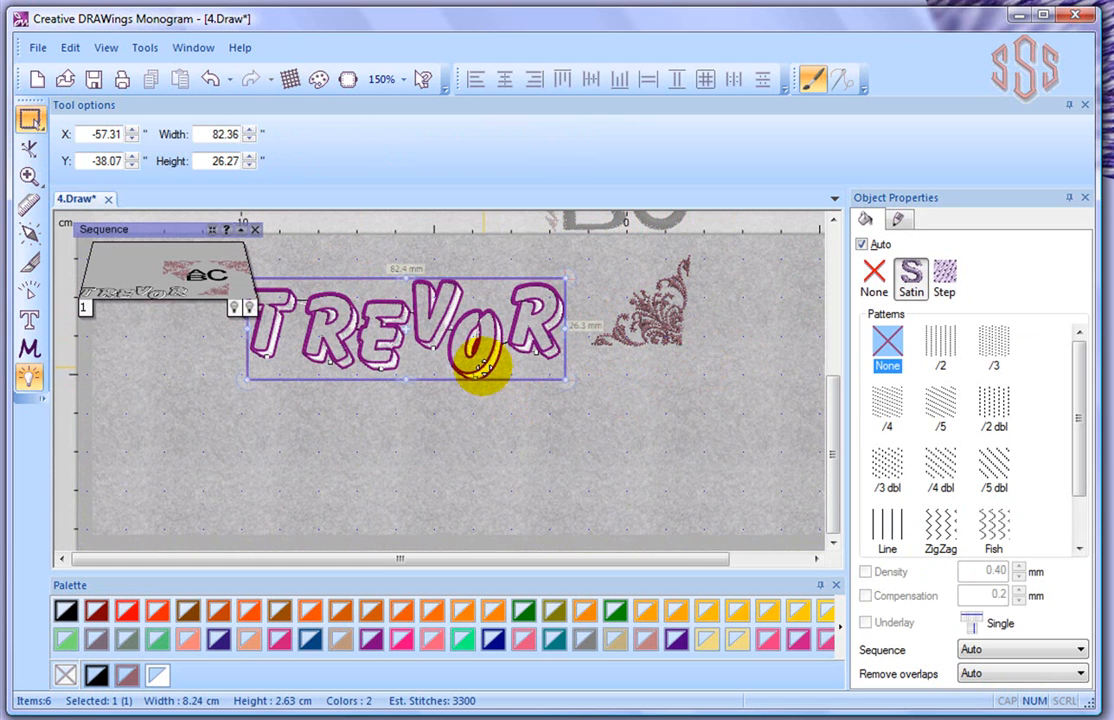
left_click(30, 155)
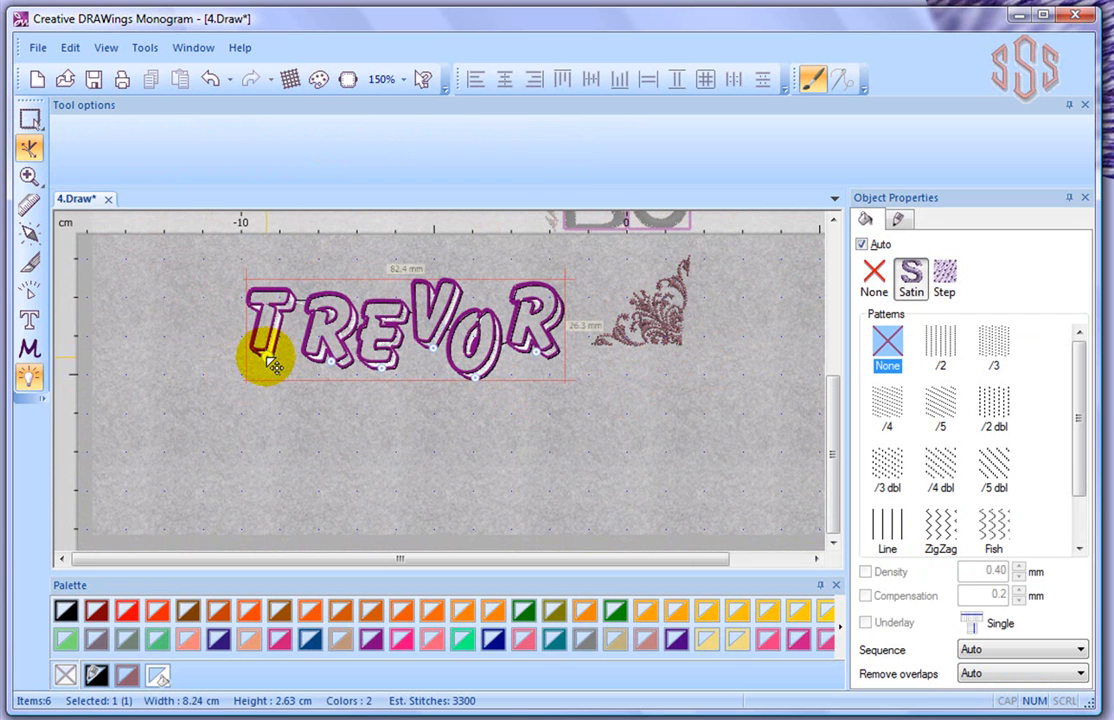
left_click_drag(267, 358, 272, 364)
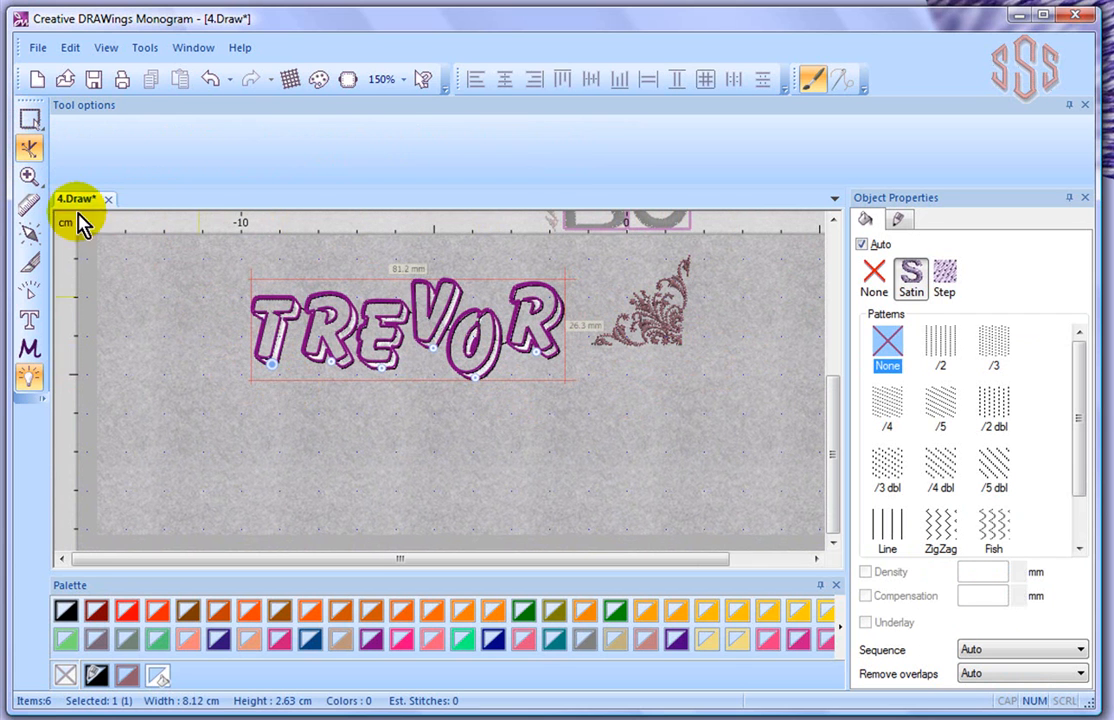
- Return to Rectangle selection, break the name lettering apart into separate pieces and deselect them
left_click(30, 120)
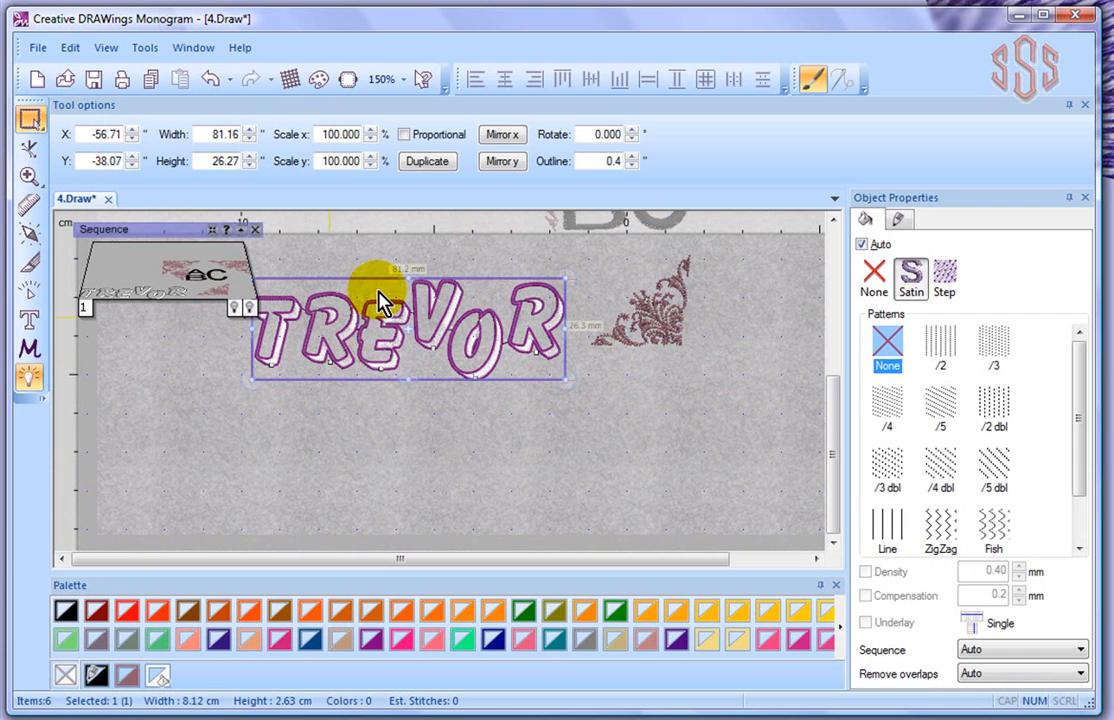
right_click(398, 355)
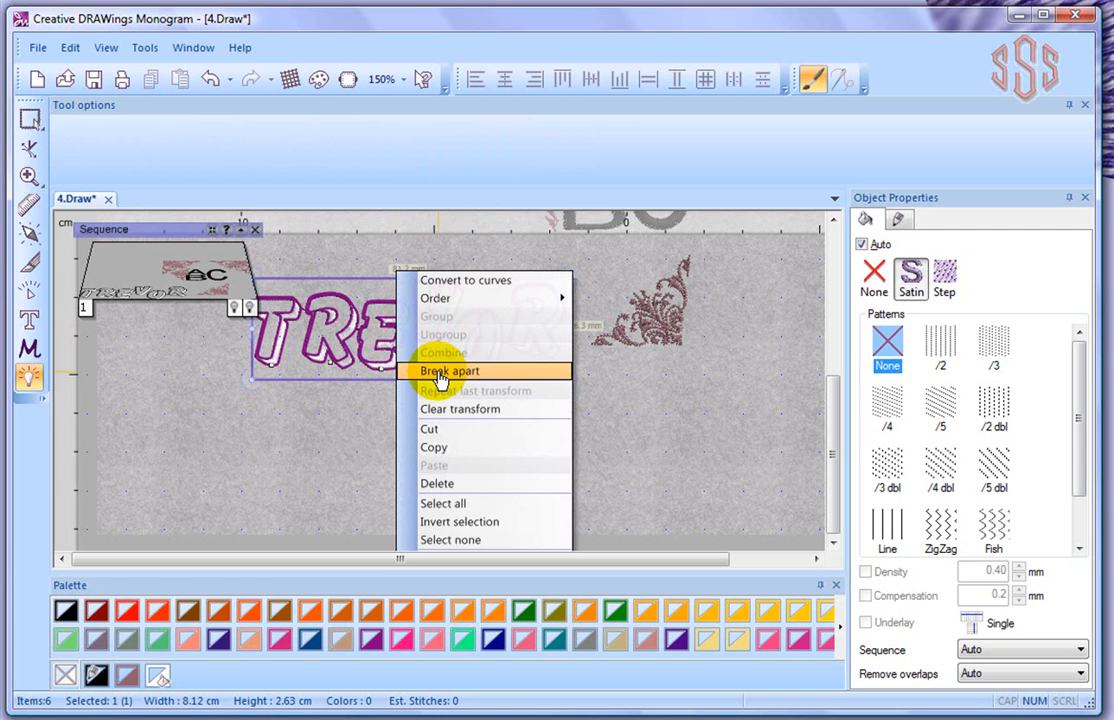
left_click(441, 372)
left_click_drag(262, 316, 368, 450)
left_click(368, 450)
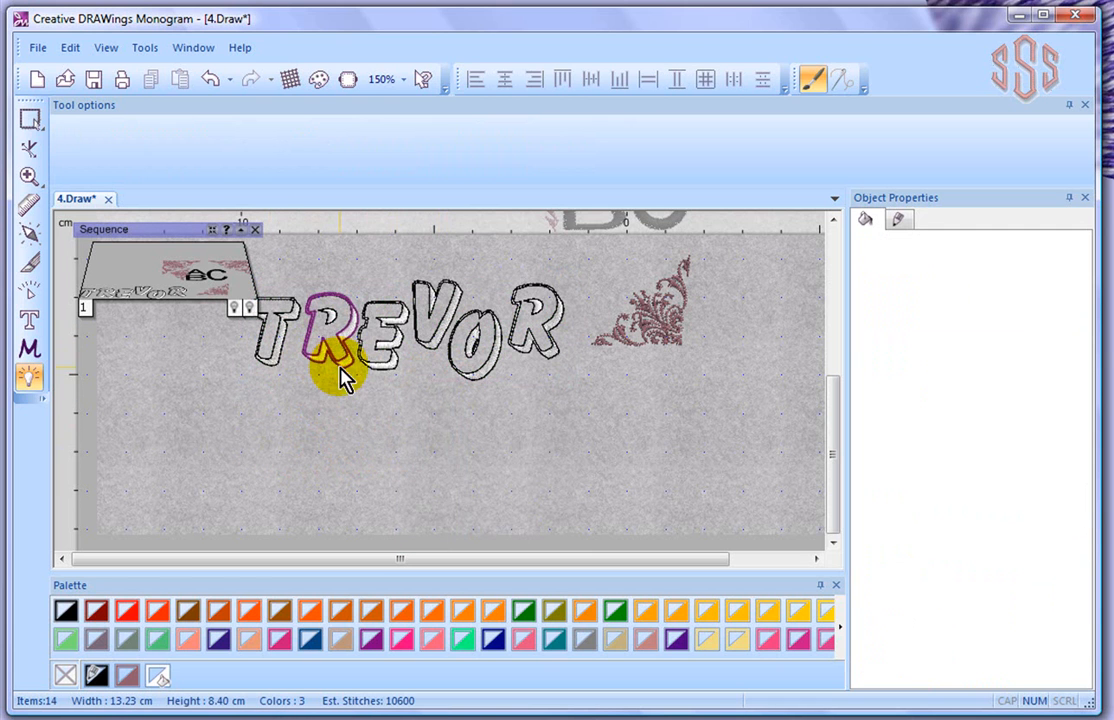
- Move the second letter's outline below the name to about X -77.5, Y -62.3, and its inner piece inside it at about X -77.5, Y -57.3
left_click(343, 375)
left_click_drag(343, 375, 335, 412)
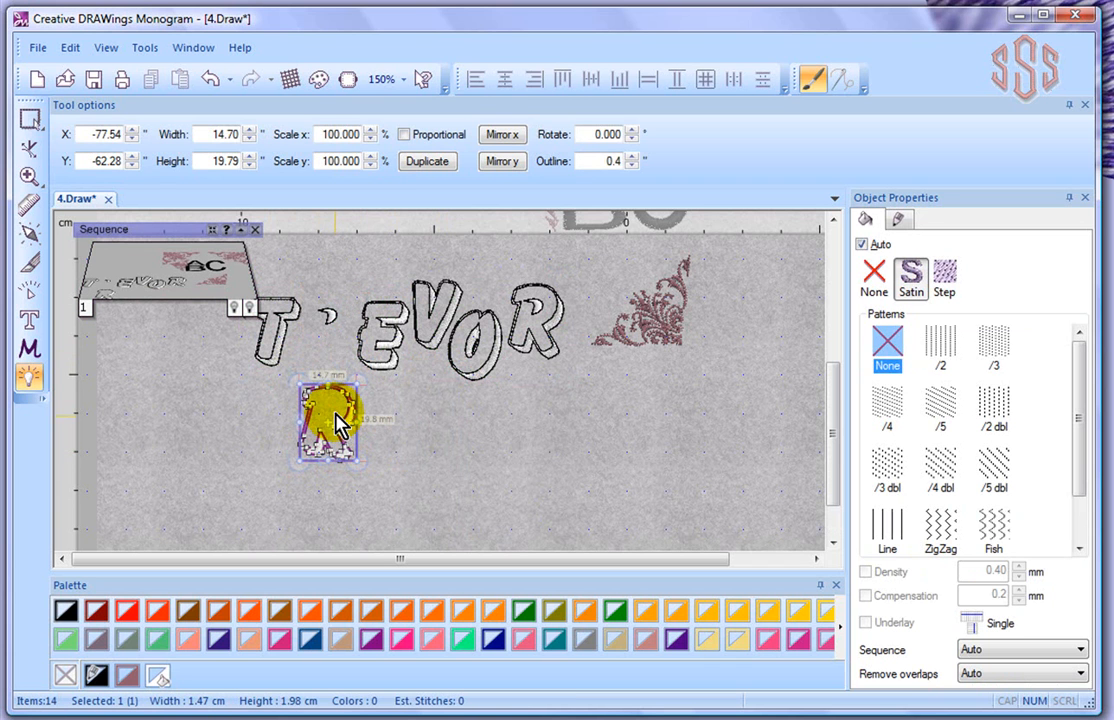
left_click(335, 328)
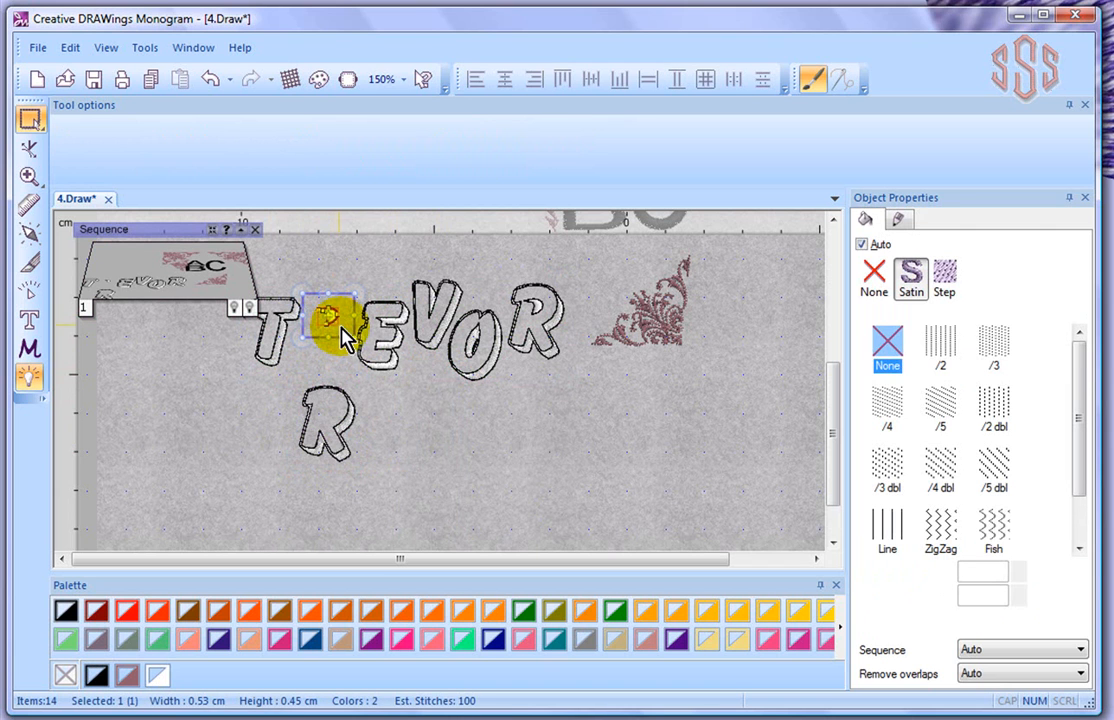
left_click(336, 350)
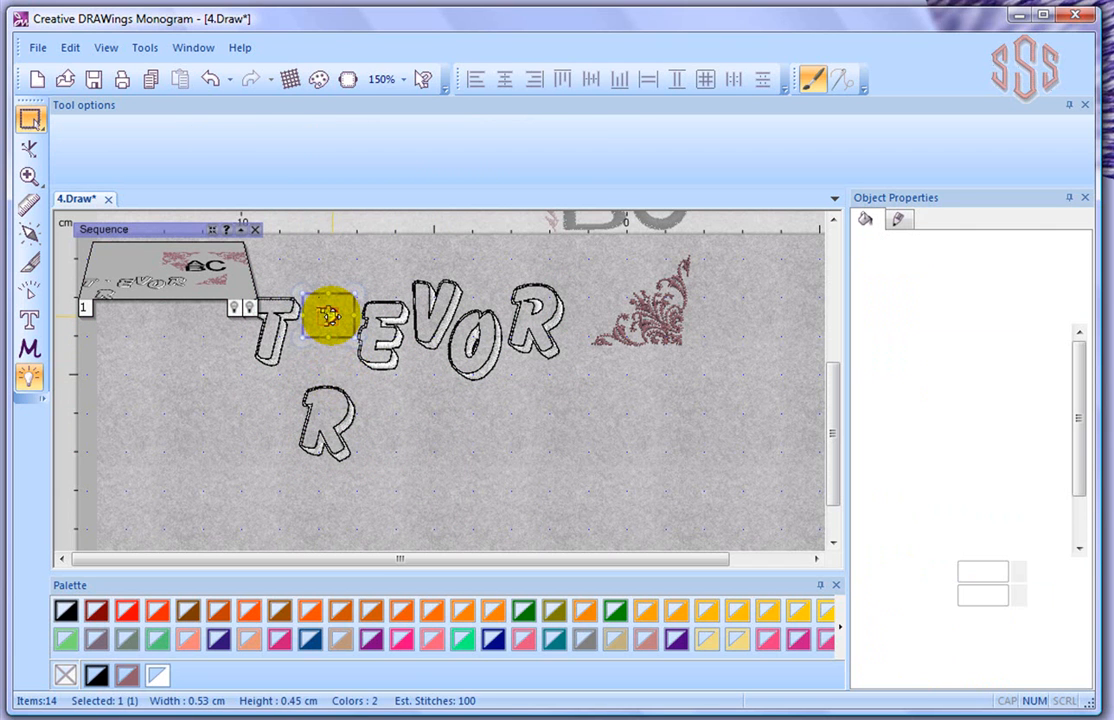
left_click_drag(331, 316, 326, 402)
- Reshape the second letter's inner piece by its nodes, extending its lower tip and inner curve down and right, its top upward and its right side outward
scroll(326, 402, "up", 3)
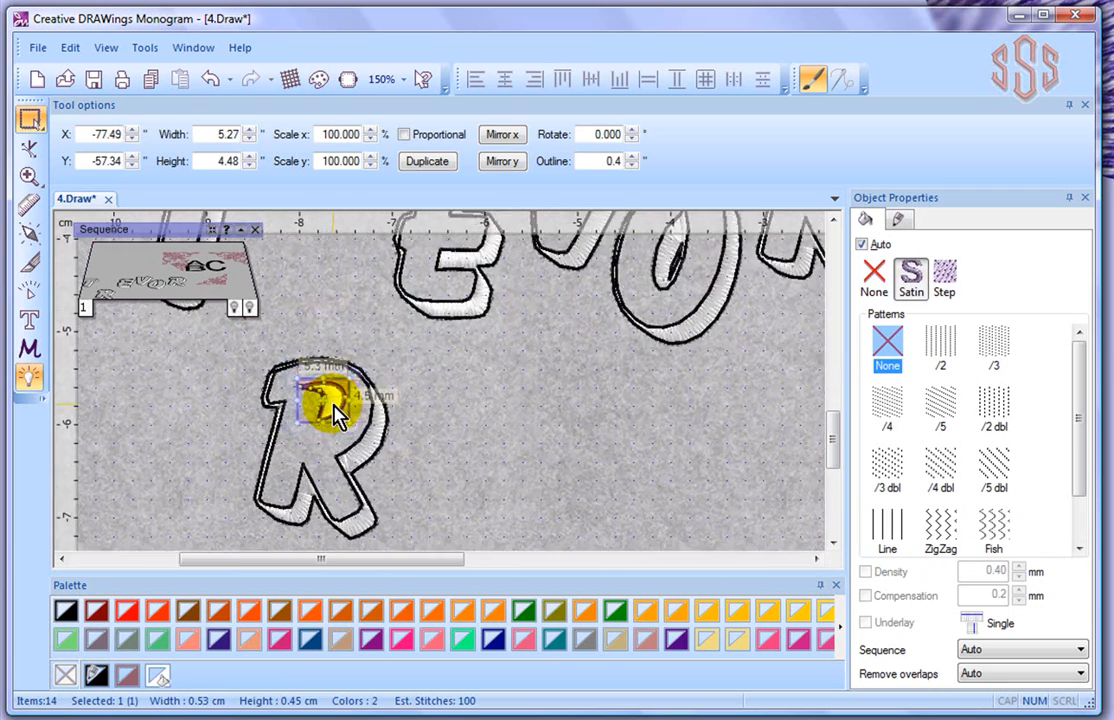
scroll(334, 406, "up", 3)
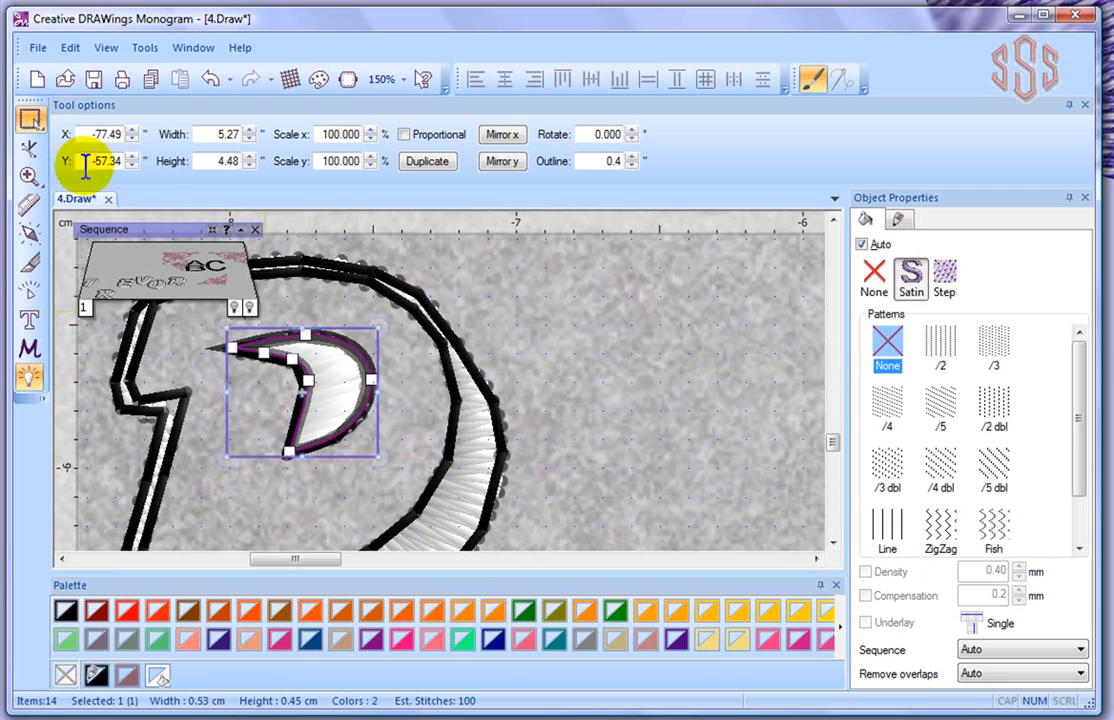
left_click(30, 152)
left_click(30, 176)
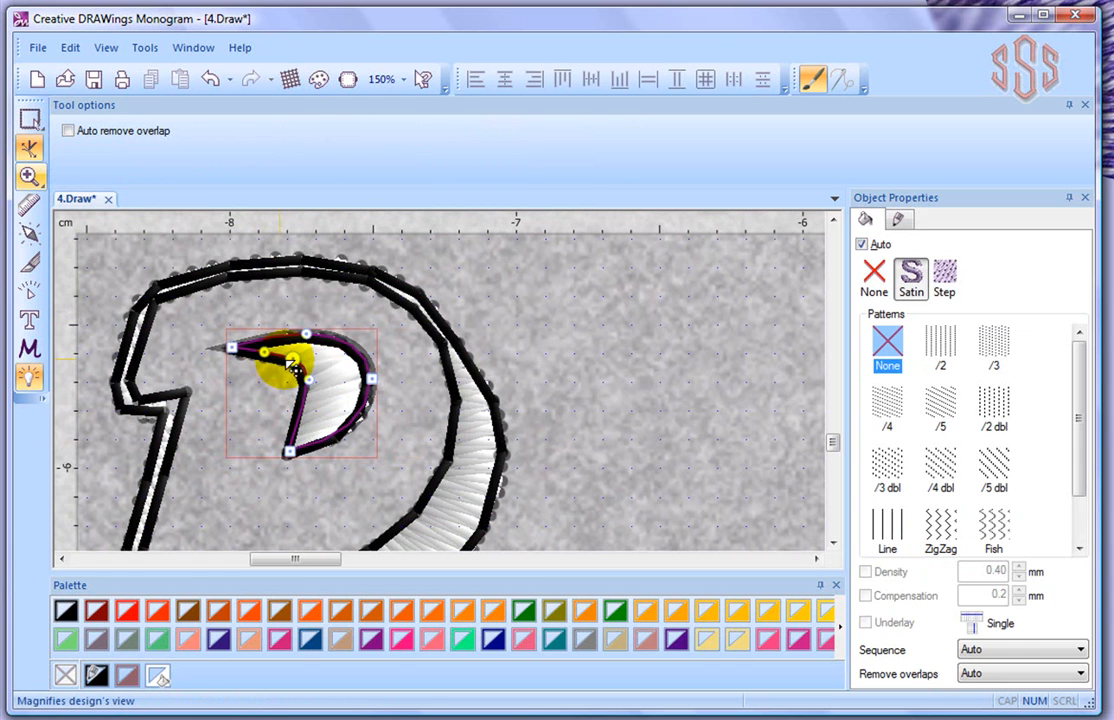
mouse_move(310, 381)
left_mouse_down()
mouse_move(300, 403)
mouse_move(363, 397)
mouse_move(398, 375)
mouse_move(298, 392)
mouse_move(316, 400)
left_mouse_up()
left_click(292, 453)
left_click_drag(293, 453, 305, 466)
left_click_drag(313, 343, 298, 318)
left_click(24, 122)
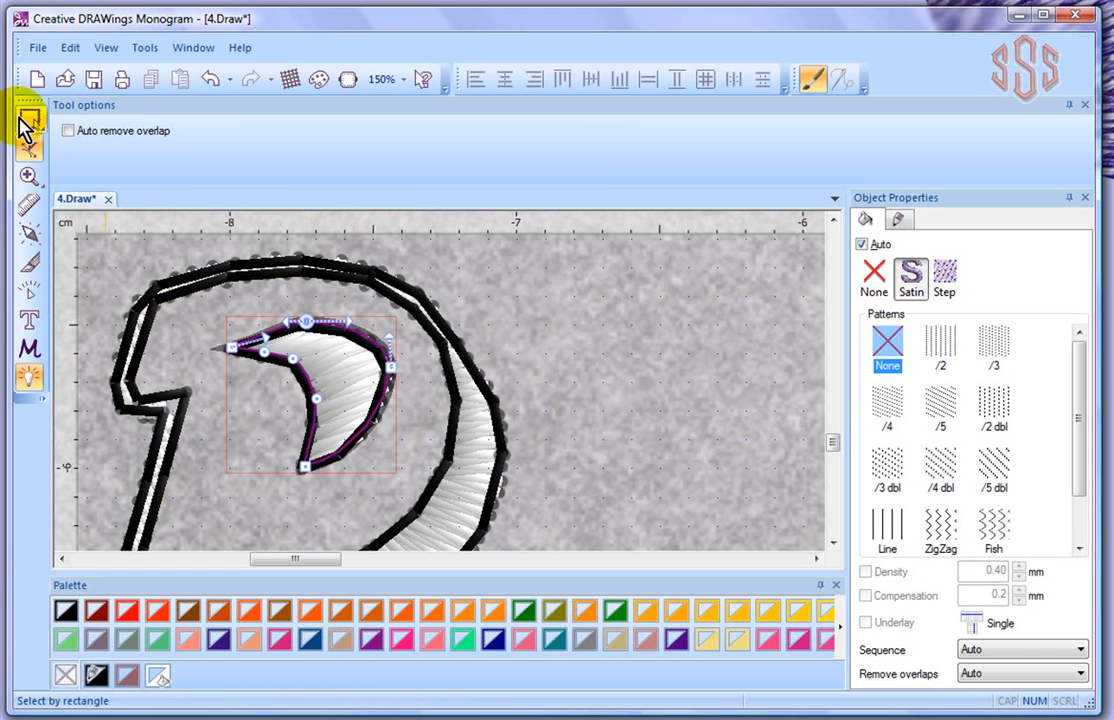
left_click(29, 150)
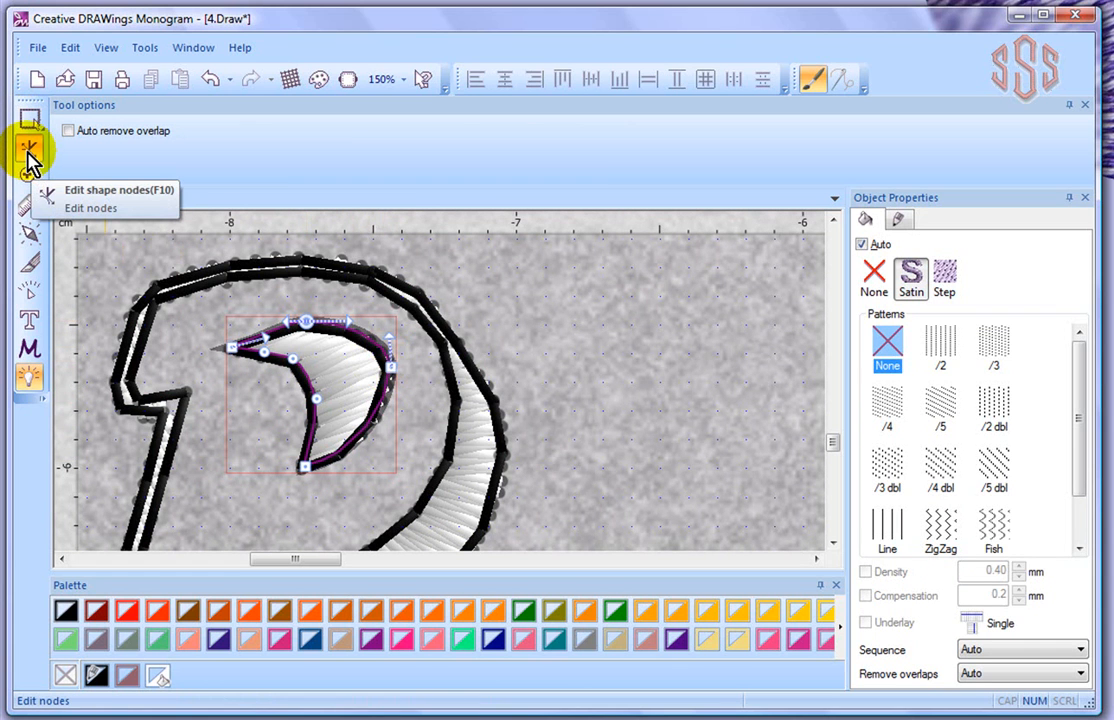